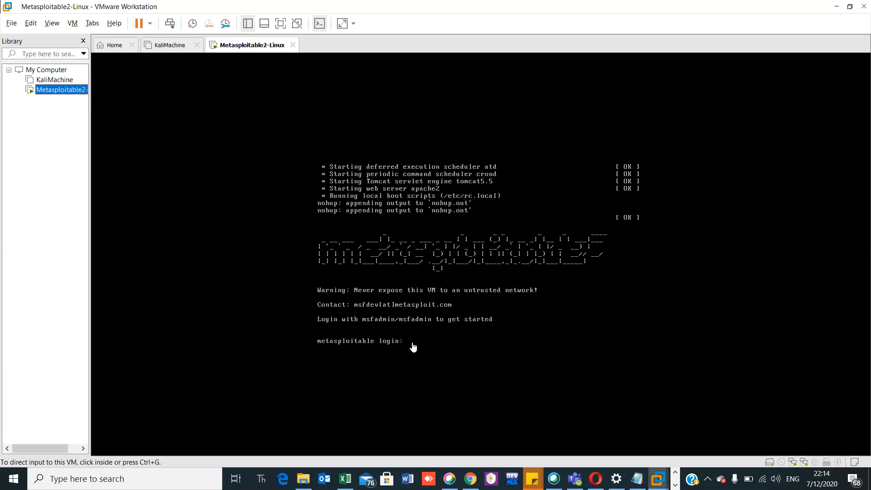
Log in to the Metasploitable2-Linux console with the username and password given in its login banner.
key(m)
key(m)
key(m)
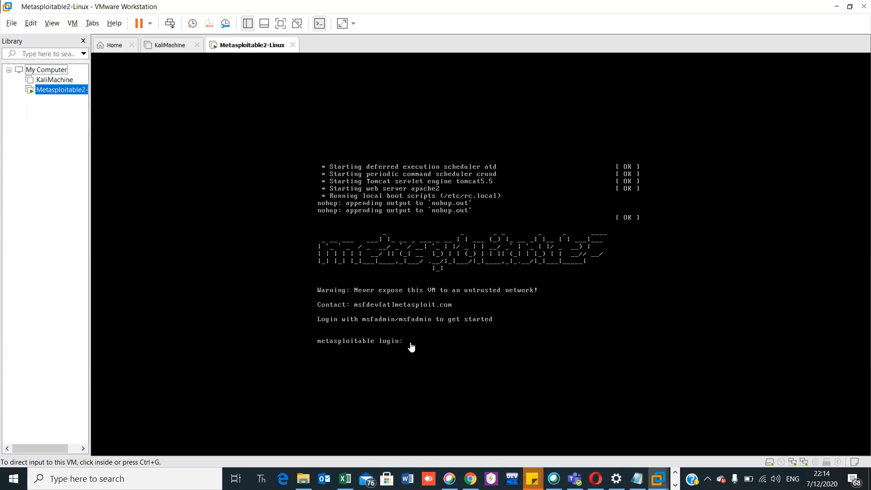
click(410, 347)
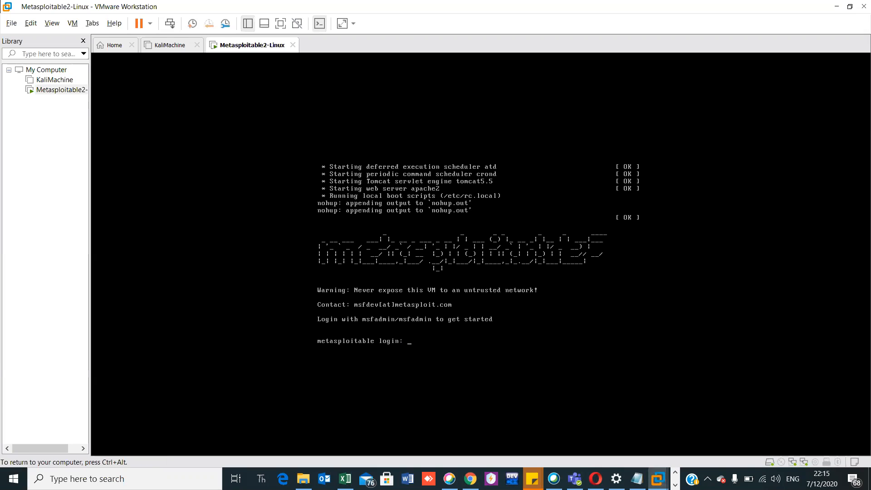
key(BackSpace)
text(sfadmin)
key(Return)
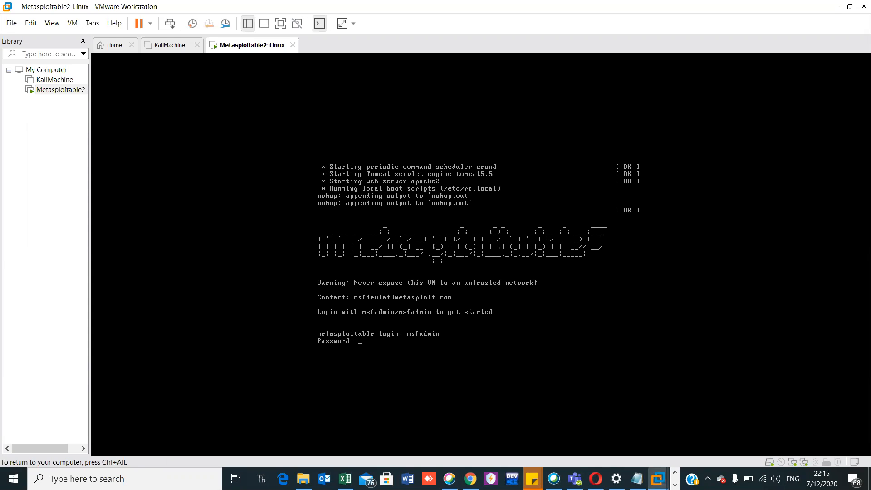
key(Return)
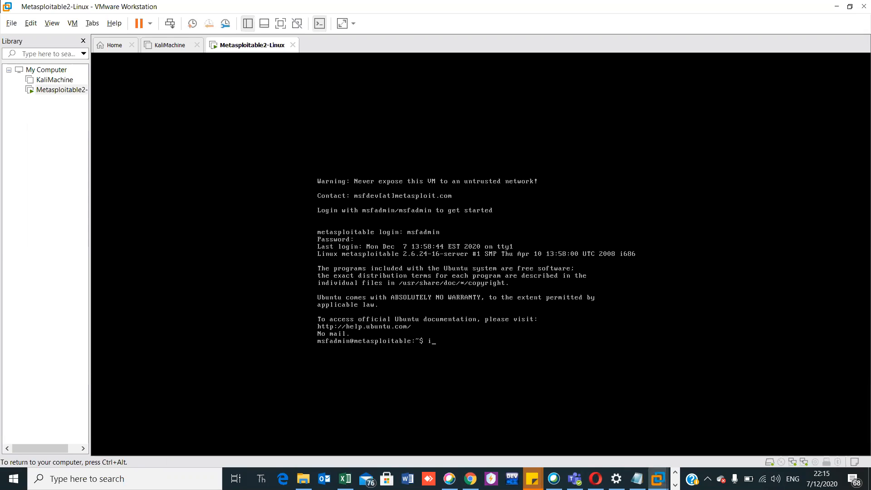
Display the Metasploitable2 machine's network configuration with ifconfig, then return input control to the host computer.
text(config)
key(Return)
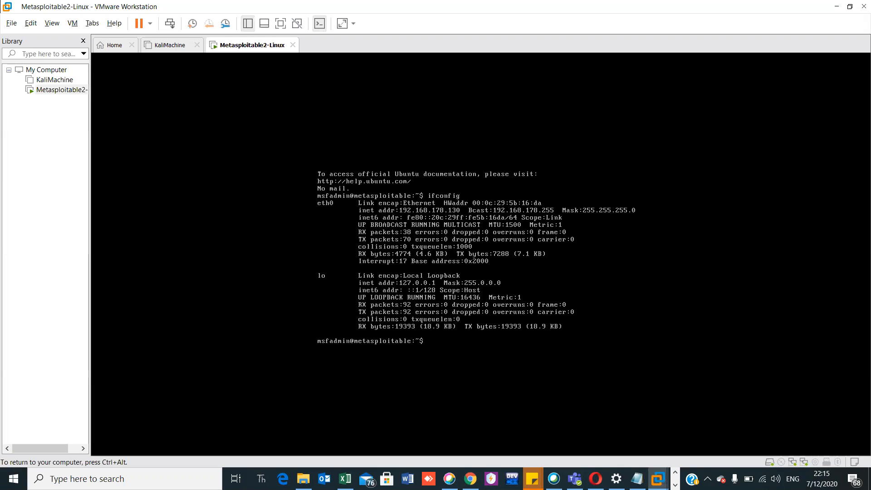
key(ctrl+alt)
click(403, 214)
key(ctrl+alt)
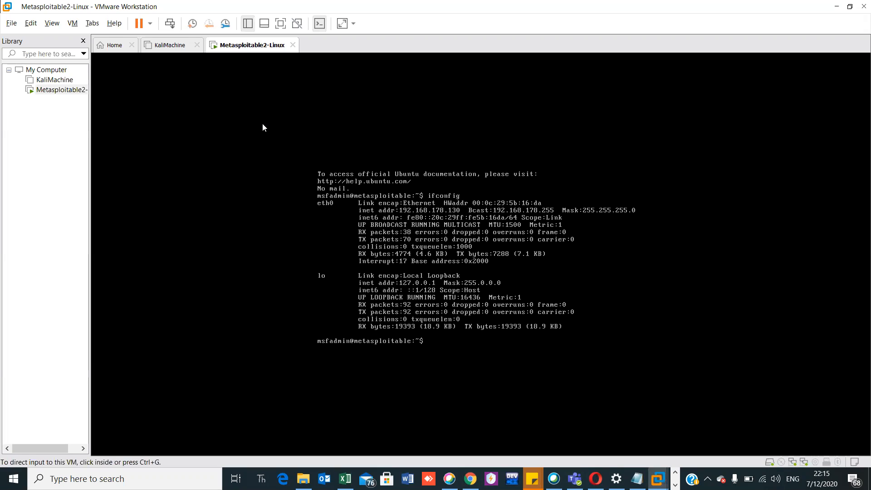
Power on the KaliMachine virtual machine and log in to its desktop with the account username and password.
click(169, 47)
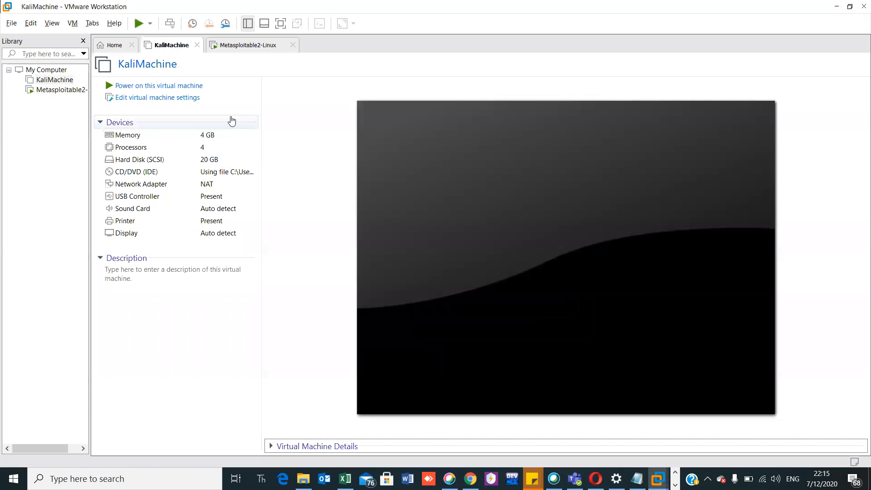
click(139, 24)
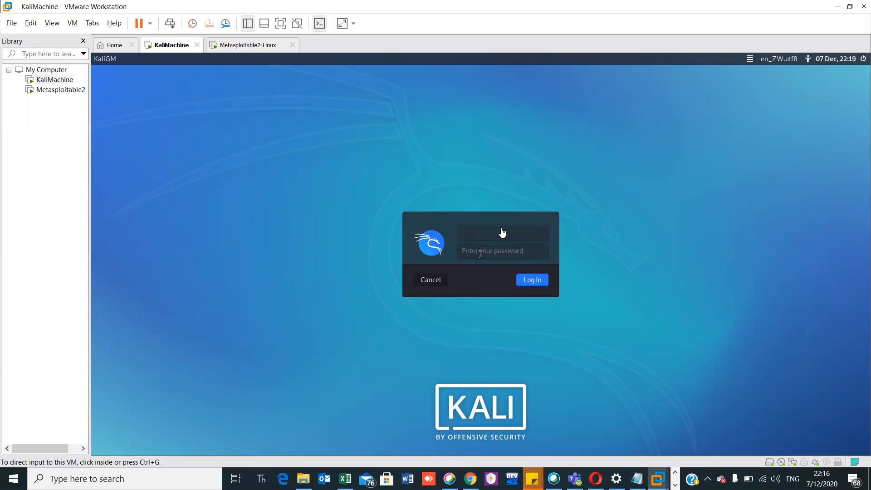
click(475, 229)
text(kali)
click(473, 251)
text(kali)
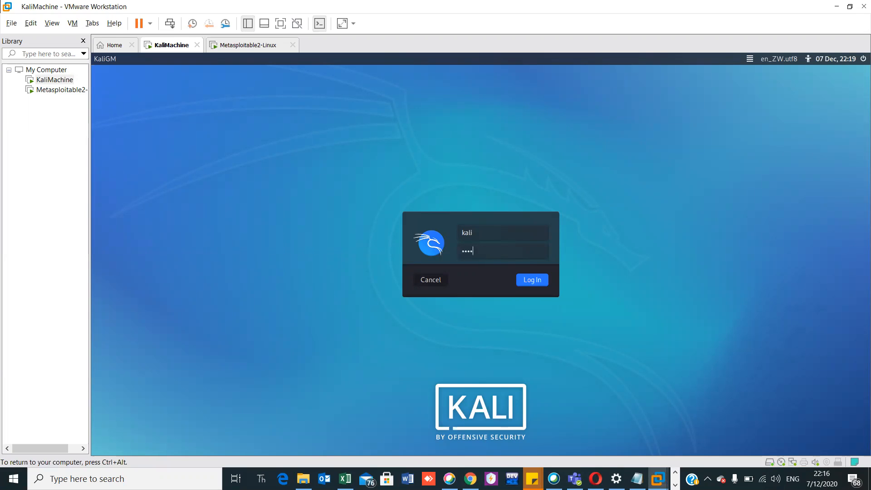
click(529, 280)
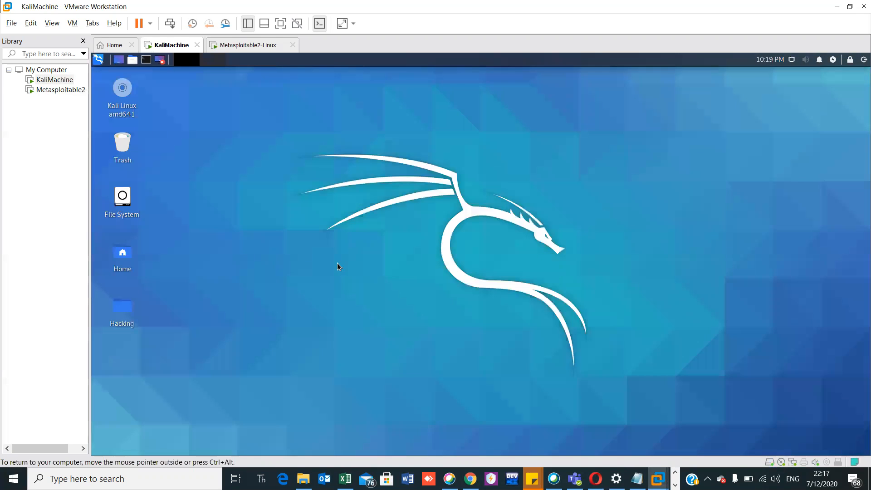
Launch whatweb from Kali's web vulnerability scanners and review its help text, including the aggression levels and example usage.
click(98, 59)
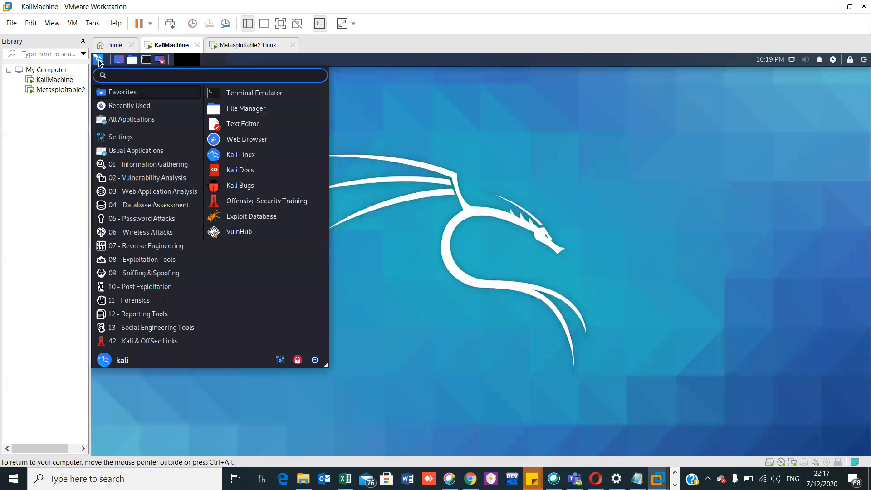
click(143, 191)
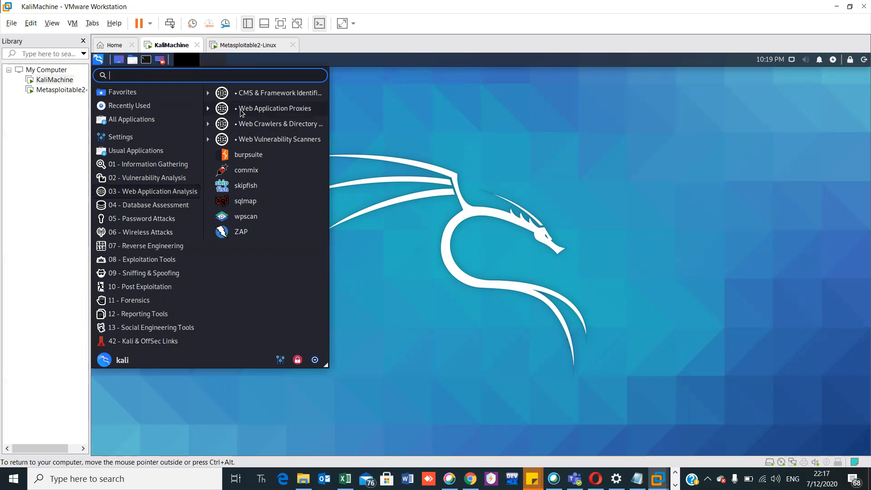
click(210, 140)
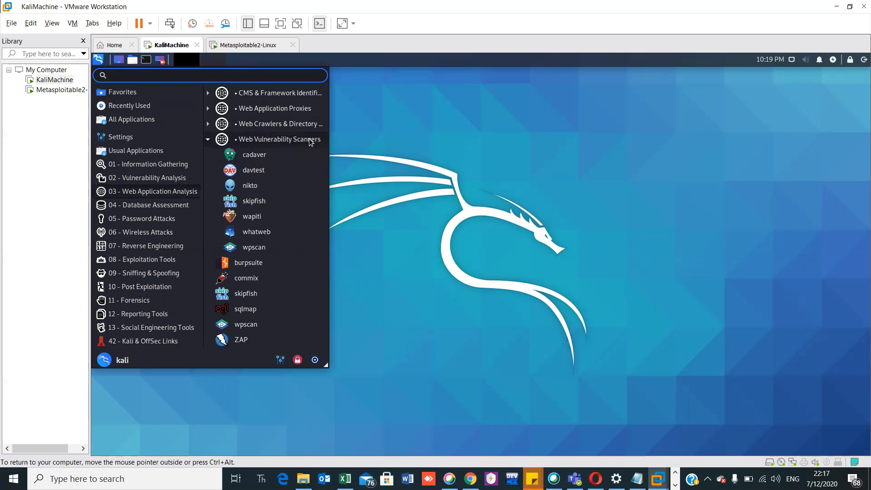
click(257, 232)
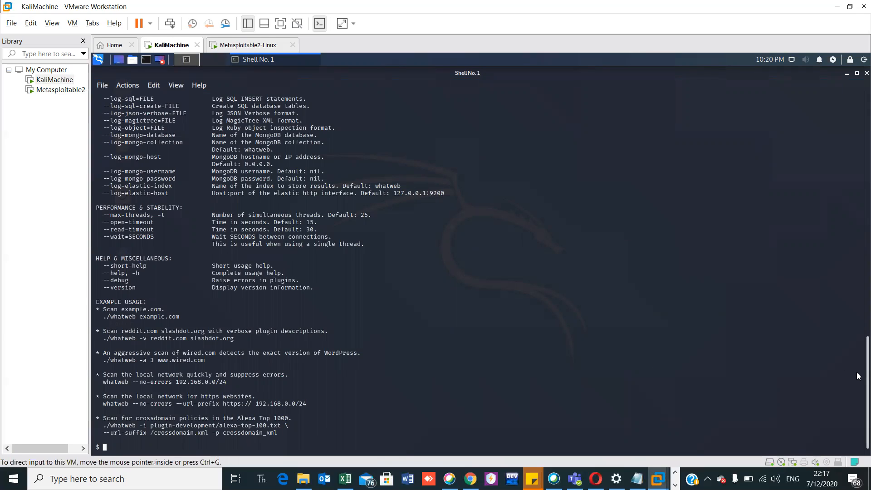
drag(844, 374, 844, 228)
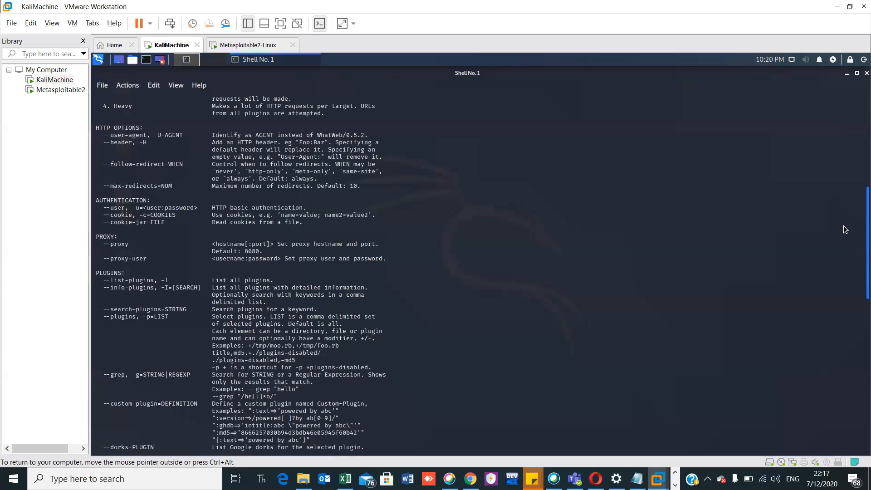
scroll(844, 228, up, 12)
scroll(846, 118, up, 1)
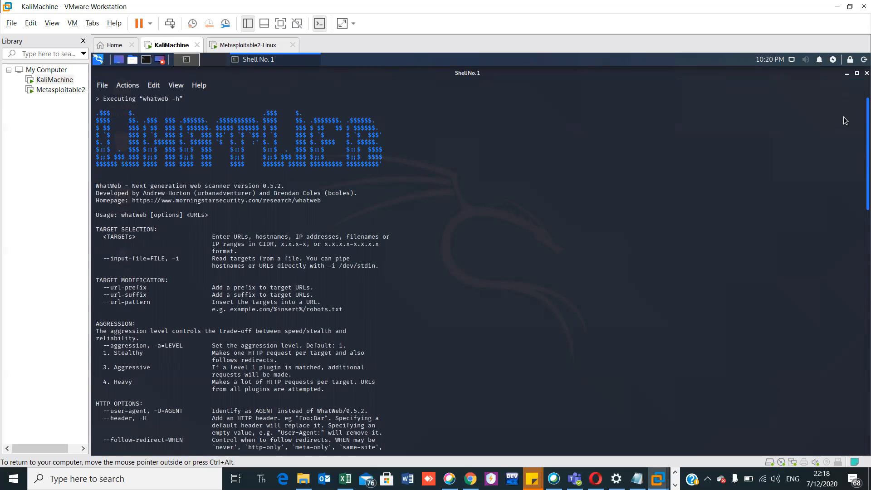
scroll(845, 136, down, 10)
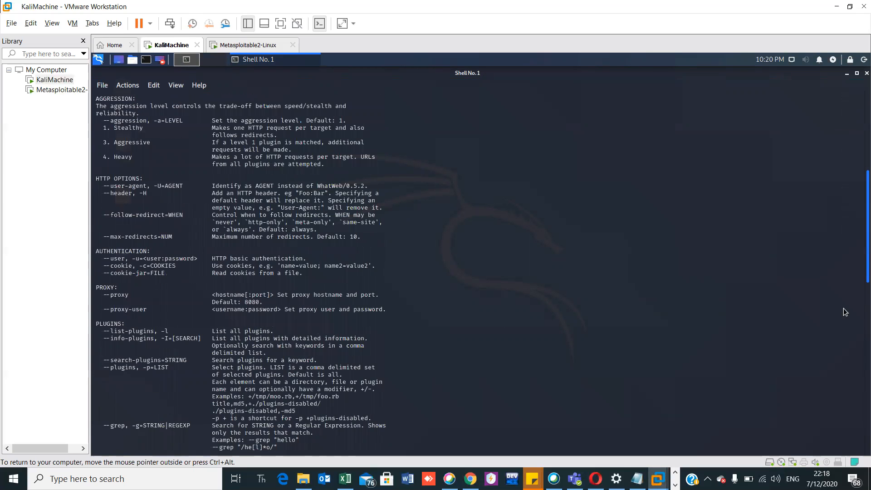
scroll(844, 312, down, 15)
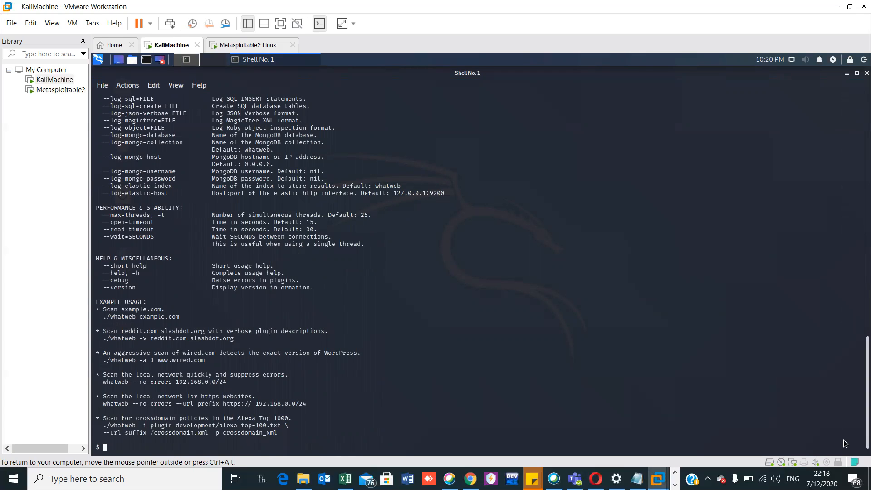
Start a Bash shell with bash -a and try a verbose whatweb scan of 192.168.175.130.
text(bash -a)
key(Return)
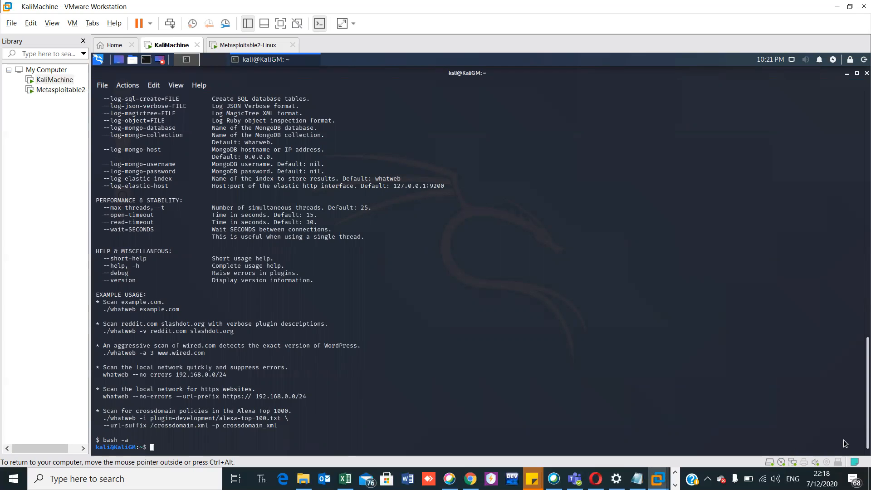
text(whatweb -v 192.168.178.130)
key(Return)
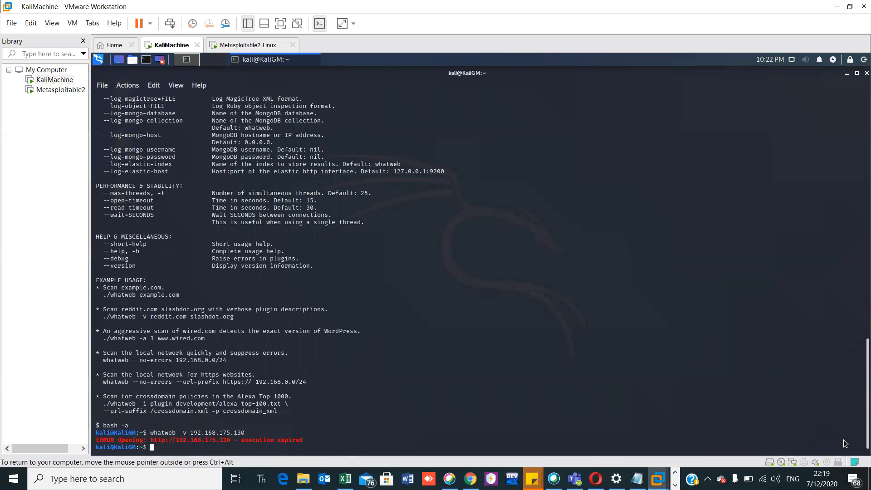
key(Up)
key(Up)
key(Up)
key(Up)
key(Up)
key(Up)
key(Up)
key(Up)
key(Up)
key(Up)
key(Up)
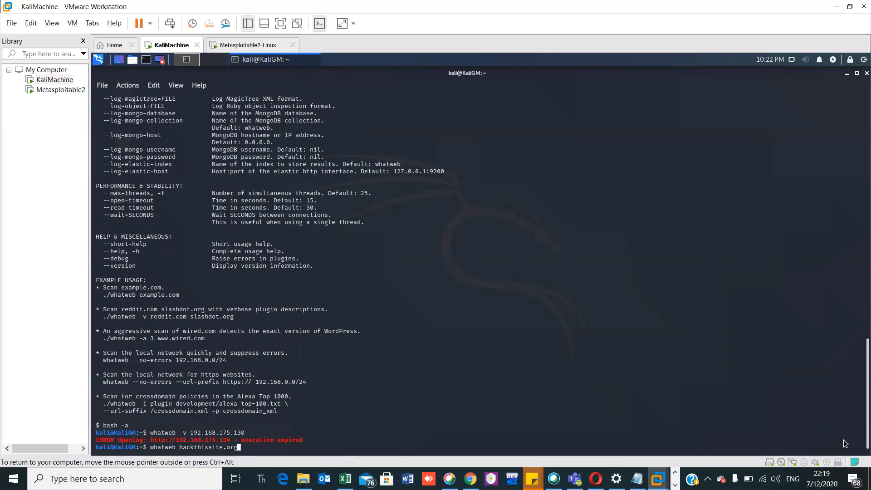
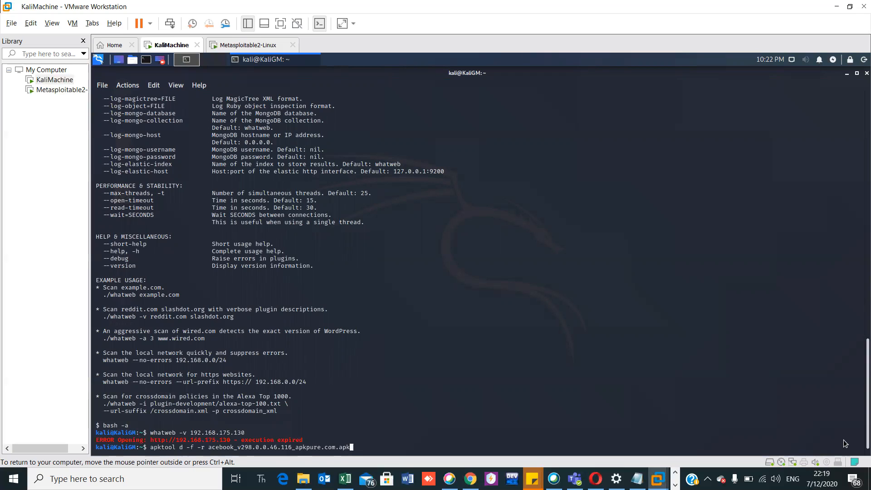
key(BackSpace)
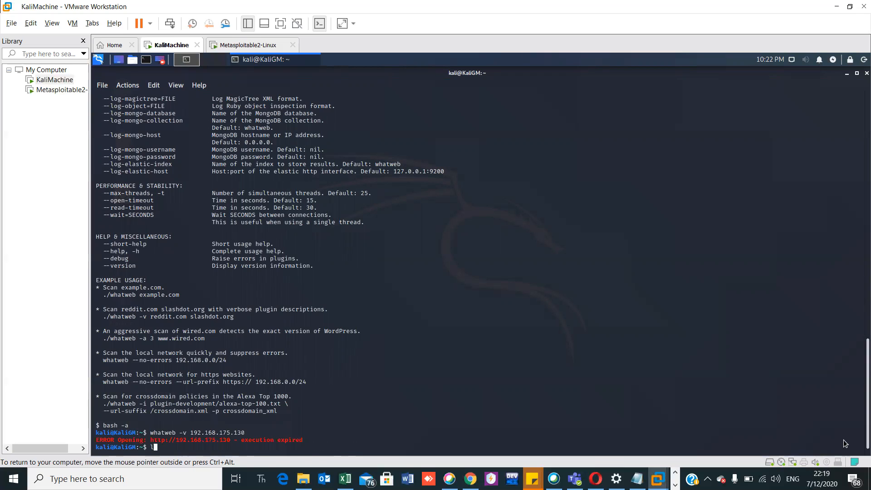
key(BackSpace)
Ping 192.168.178.130 from the Kali terminal to test connectivity, and stop the ping after several replies.
text(ping 192.168.178.130)
key(Return)
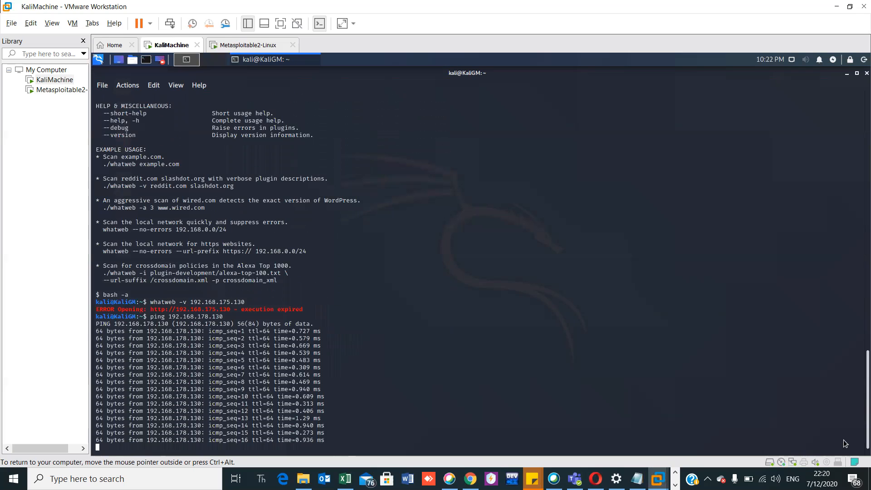
key(ctrl+z)
Try the verbose whatweb scan of 192.168.175.130 again.
key(Up)
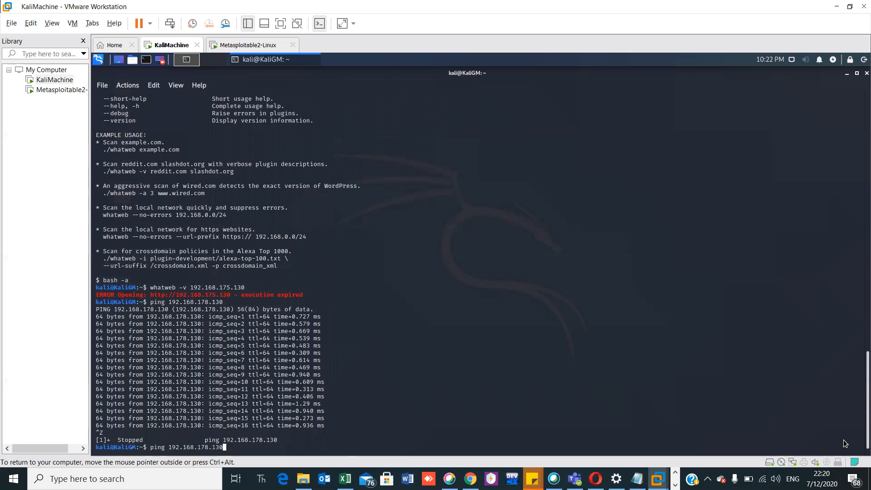
key(Up)
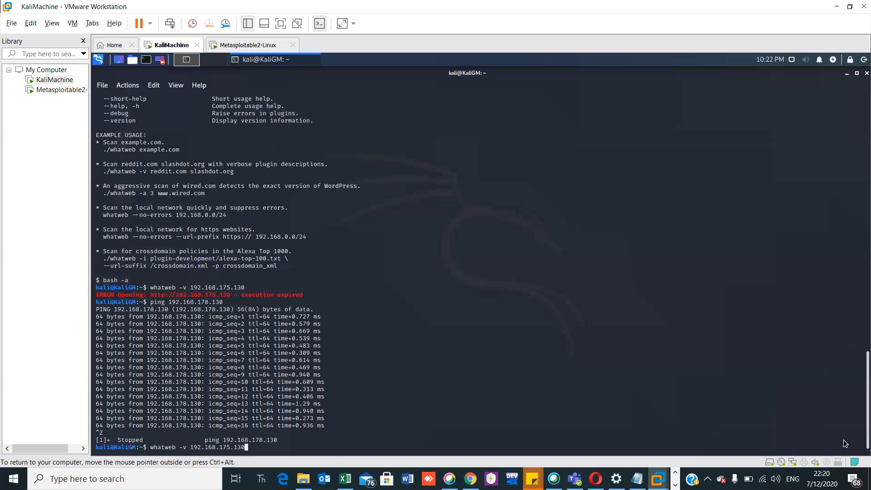
key(Return)
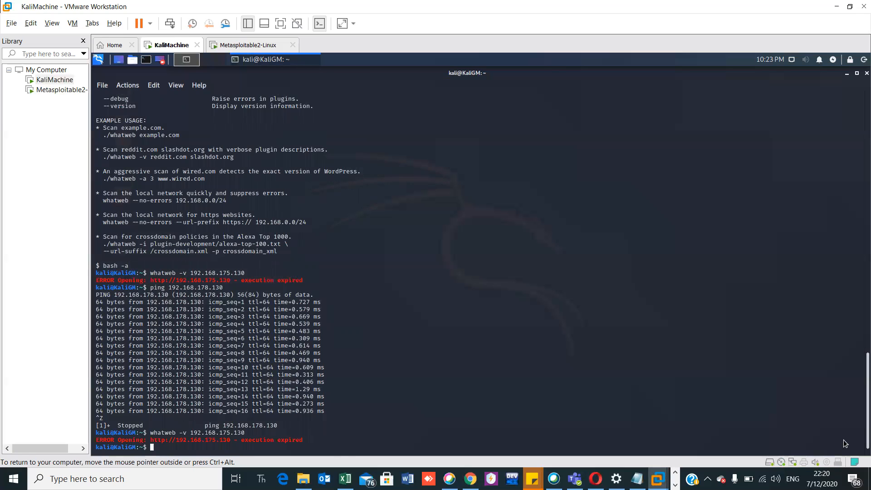
Check the host computer's Wi-Fi connection and return to the Kali terminal prompt.
click(762, 479)
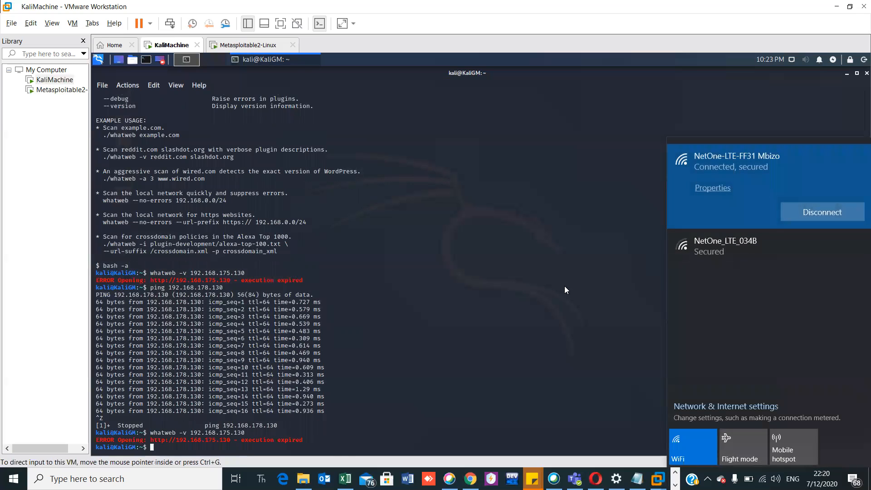
click(160, 447)
click(155, 448)
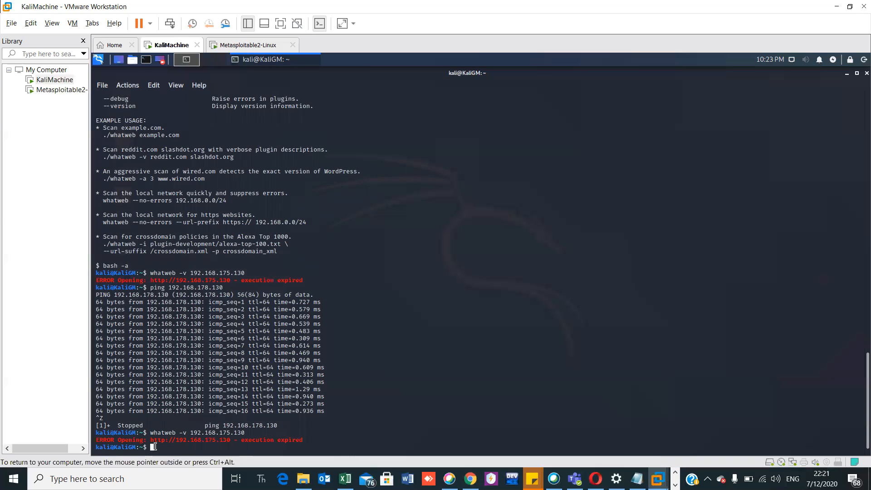
Correct the target address in the previous whatweb command to 192.168.178.130 and run the verbose scan.
key(Up)
key(Left)
key(Left)
key(Left)
key(Left)
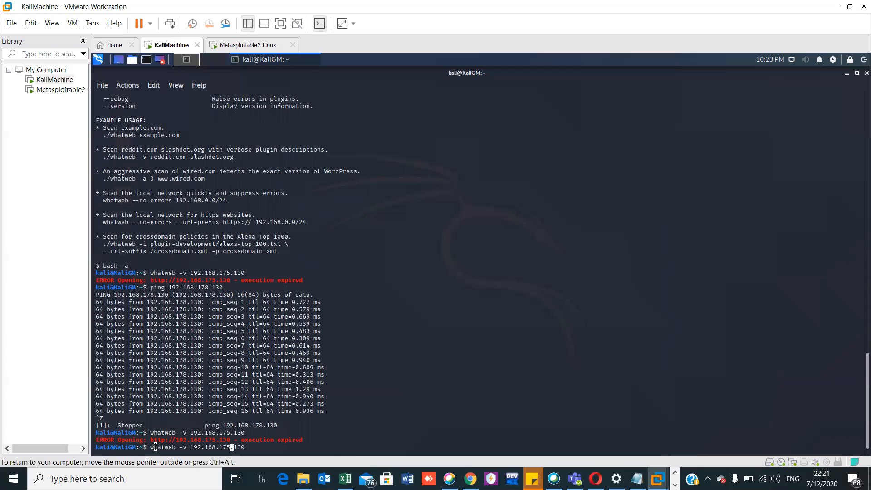
key(BackSpace)
text(8)
key(Right)
key(Right)
key(Right)
key(Right)
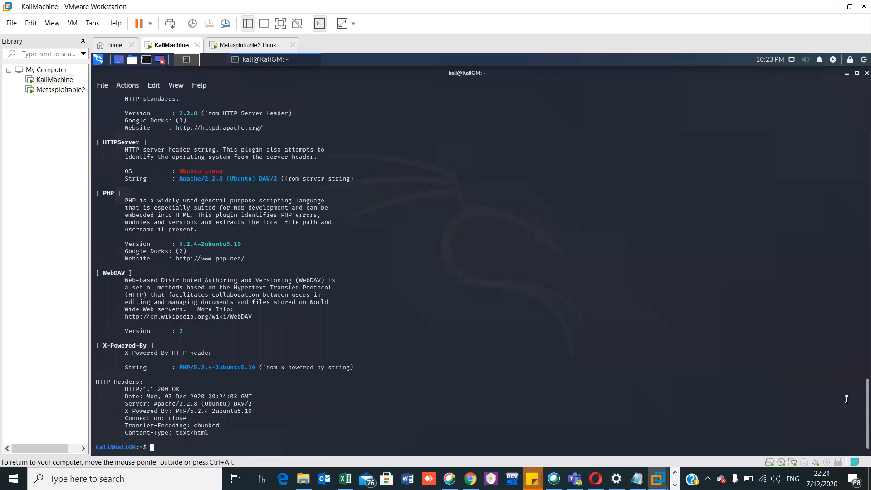
Examine the title, IP address and country at the start of the WhatWeb report for 192.168.178.130.
scroll(843, 401, up, 10)
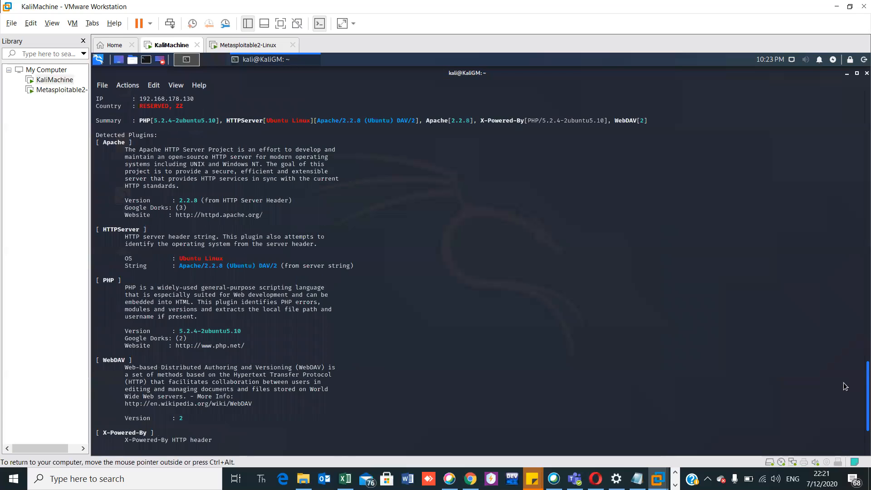
scroll(845, 347, down, 3)
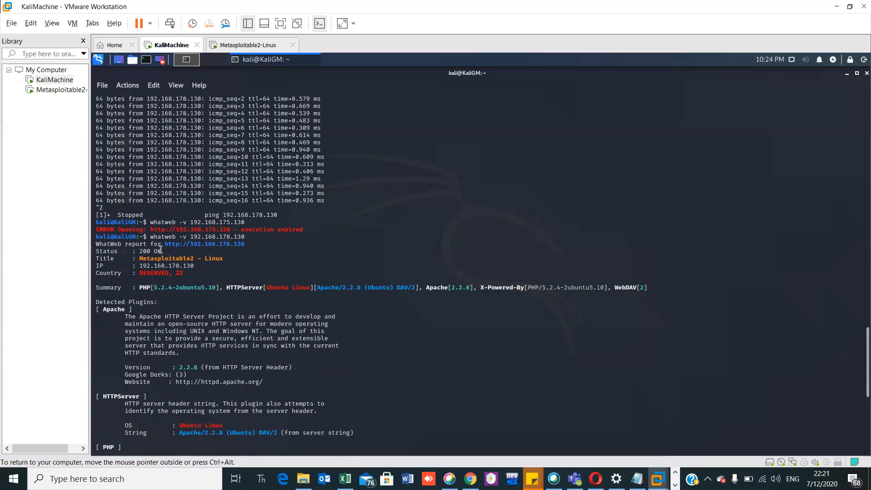
drag(136, 260, 234, 260)
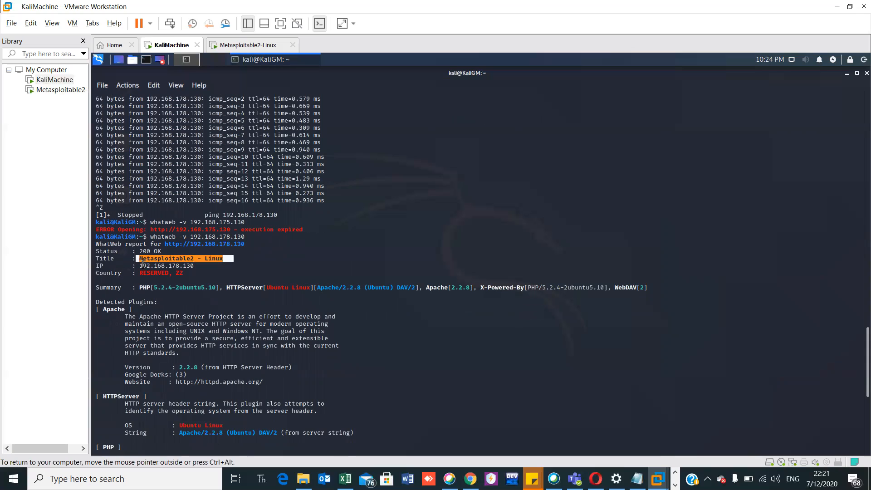
drag(142, 266, 195, 267)
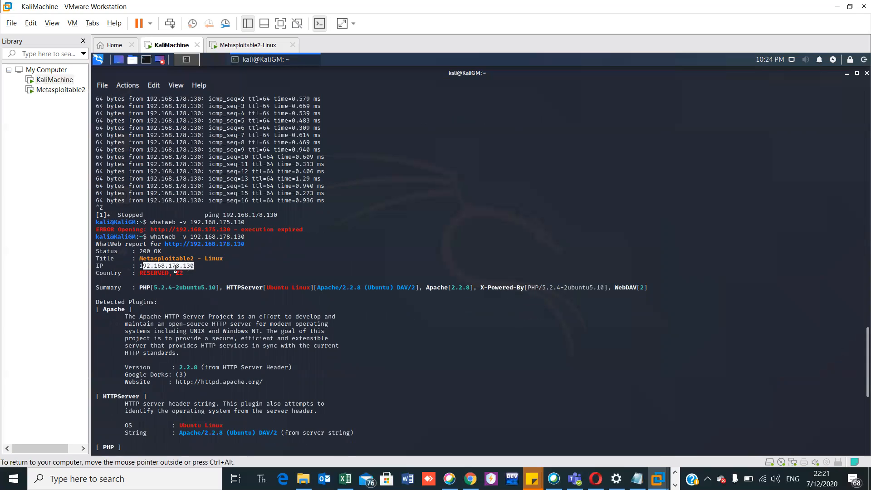
drag(141, 273, 193, 273)
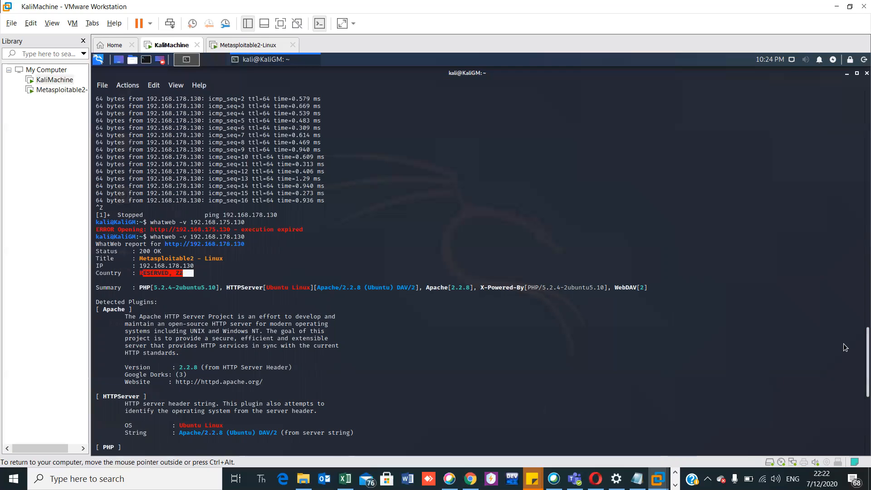
Review the summary, detected plugins and HTTP headers in the WhatWeb report for 192.168.178.130.
scroll(843, 345, down, 2)
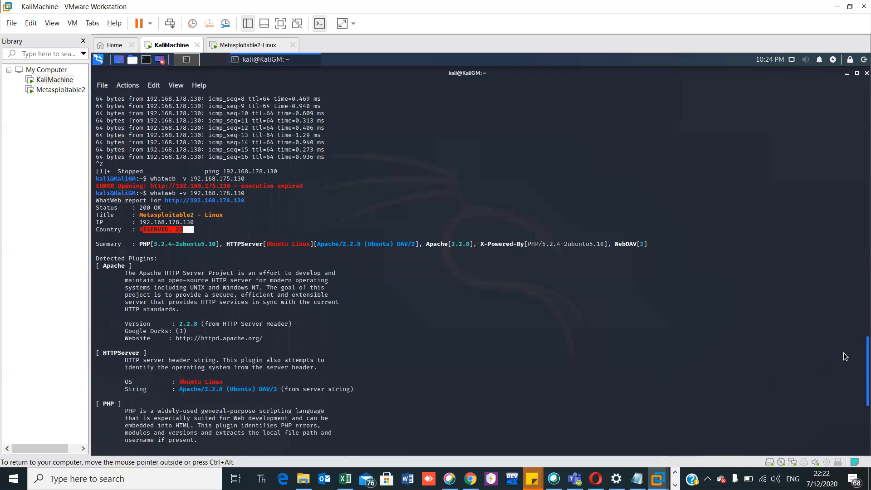
scroll(846, 359, down, 3)
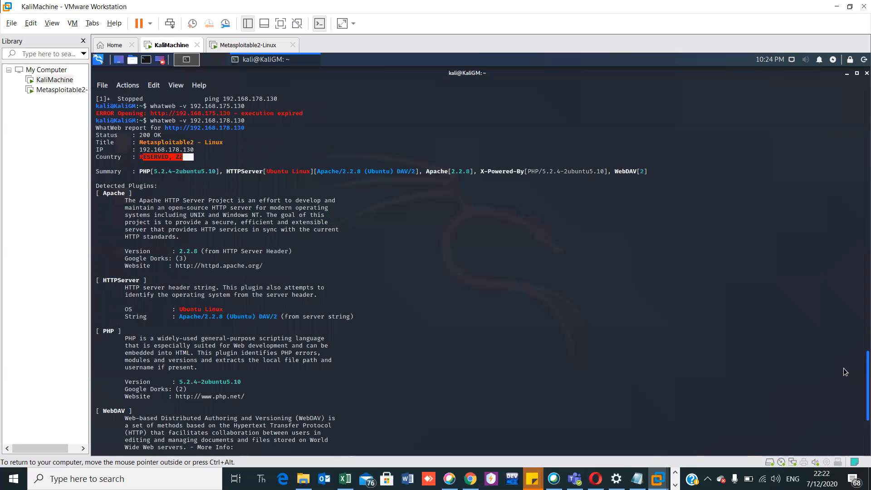
scroll(846, 373, down, 4)
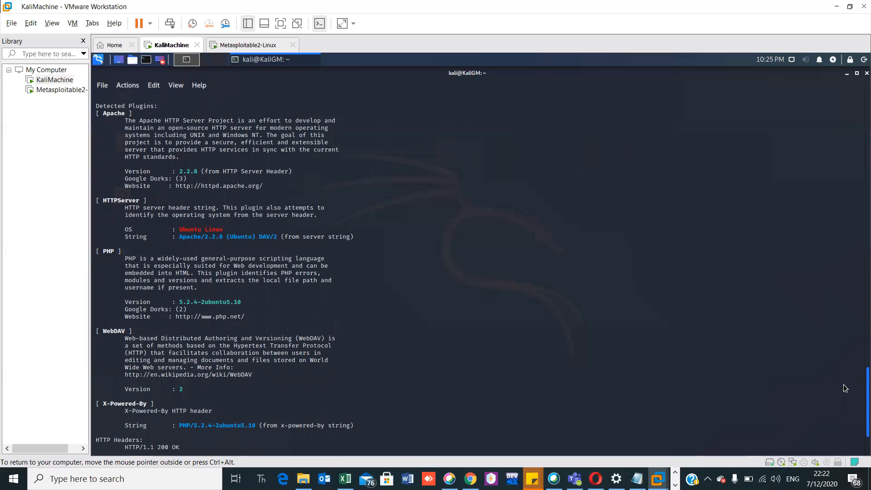
scroll(844, 388, down, 2)
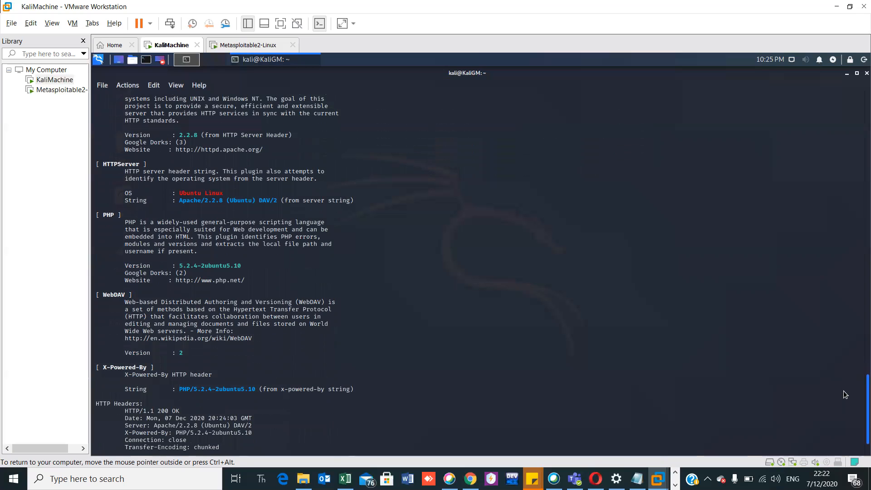
scroll(846, 400, down, 1)
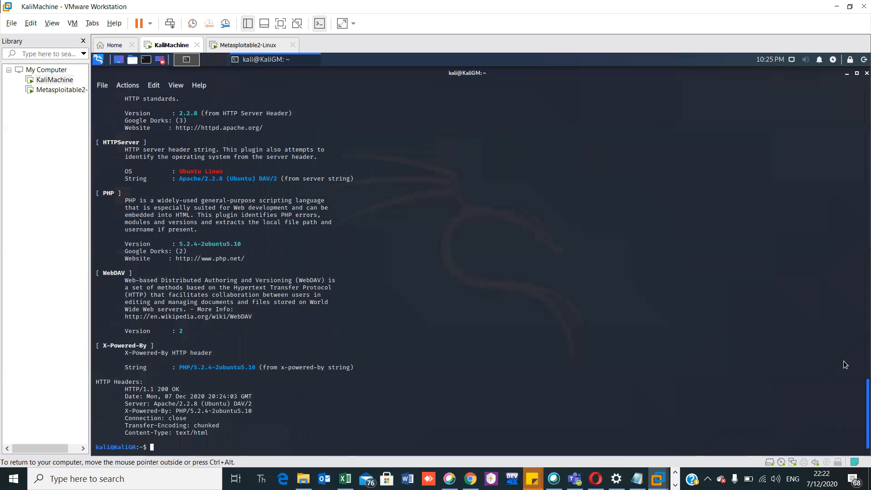
scroll(844, 361, up, 10)
scroll(843, 318, up, 8)
scroll(843, 341, down, 6)
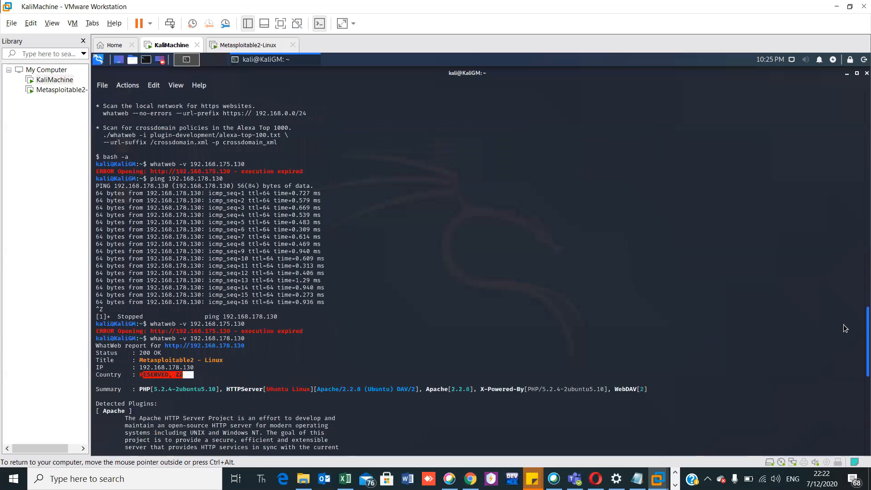
scroll(844, 384, down, 12)
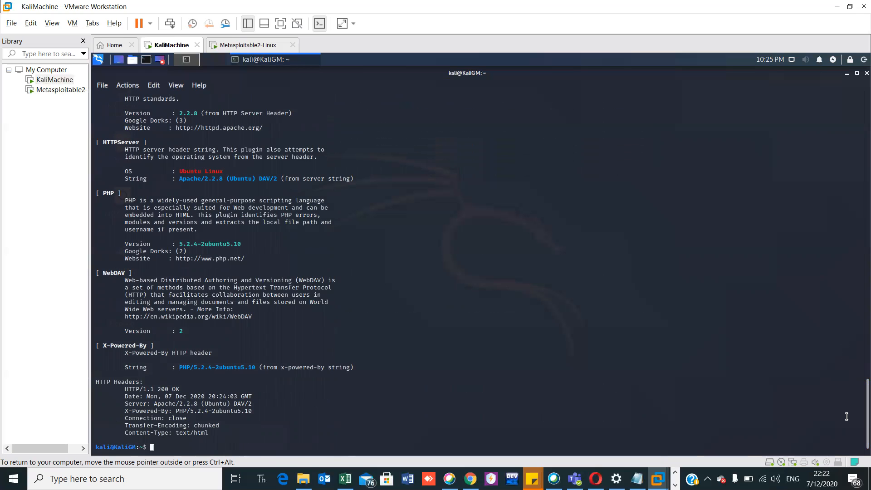
key(Up)
key(Up)
drag(153, 447, 267, 447)
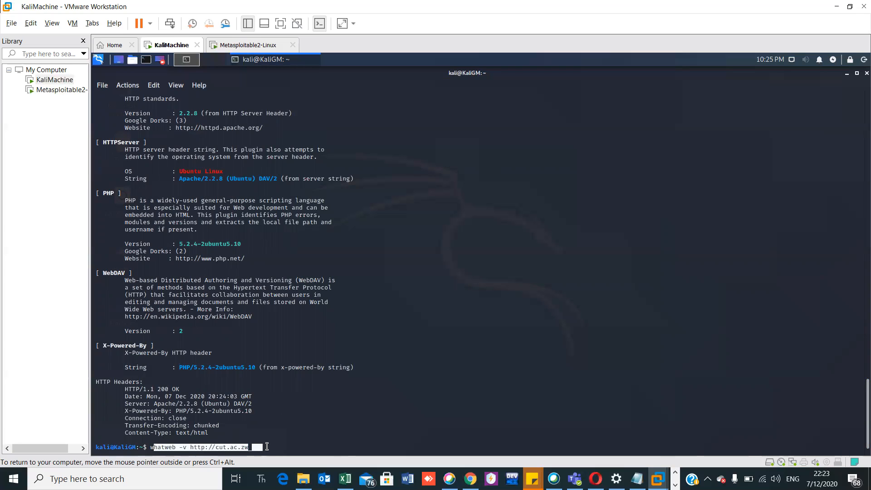
click(267, 447)
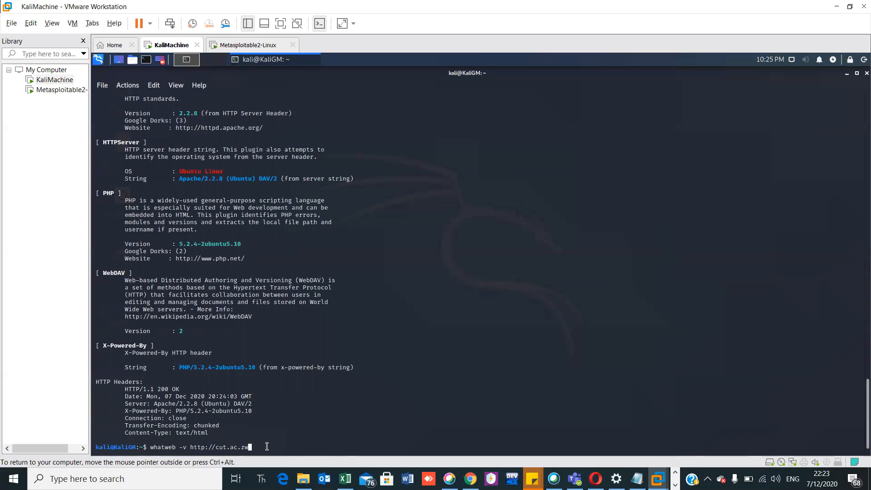
key(Return)
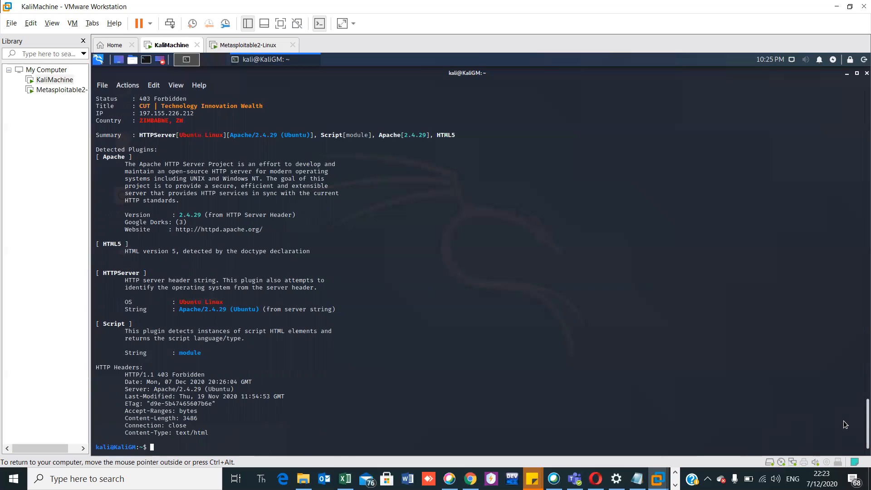
scroll(844, 422, up, 7)
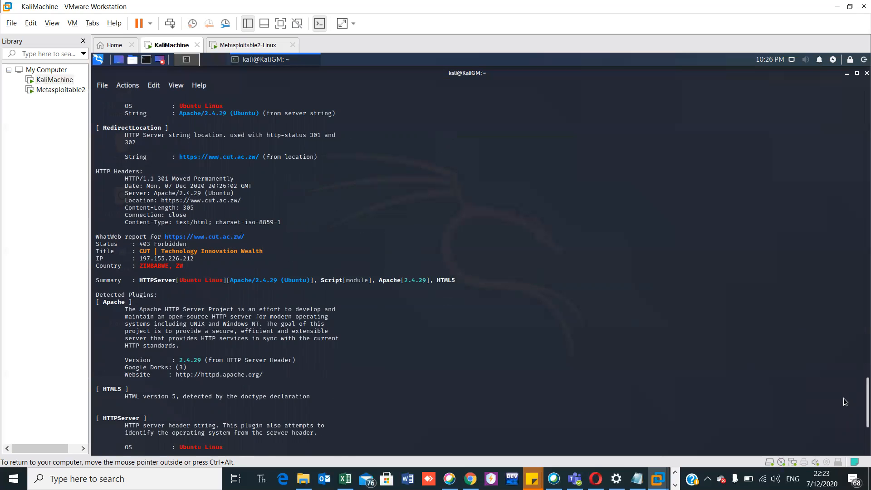
scroll(844, 395, up, 9)
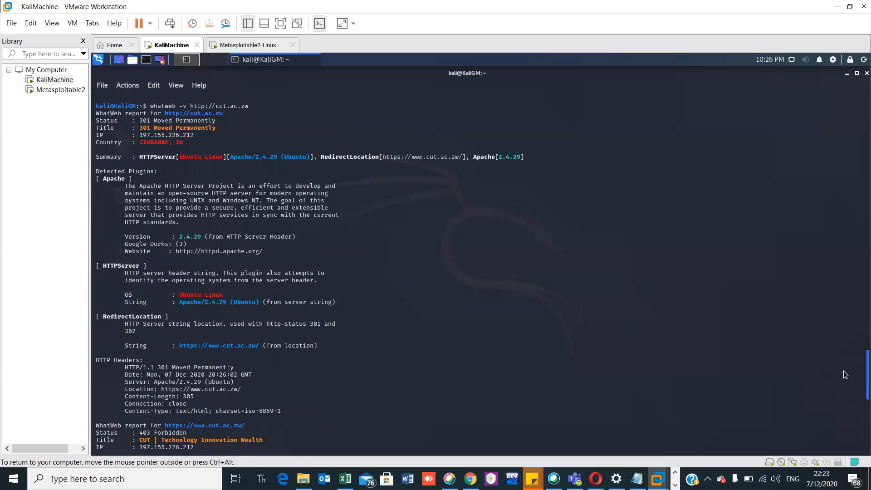
scroll(844, 371, up, 15)
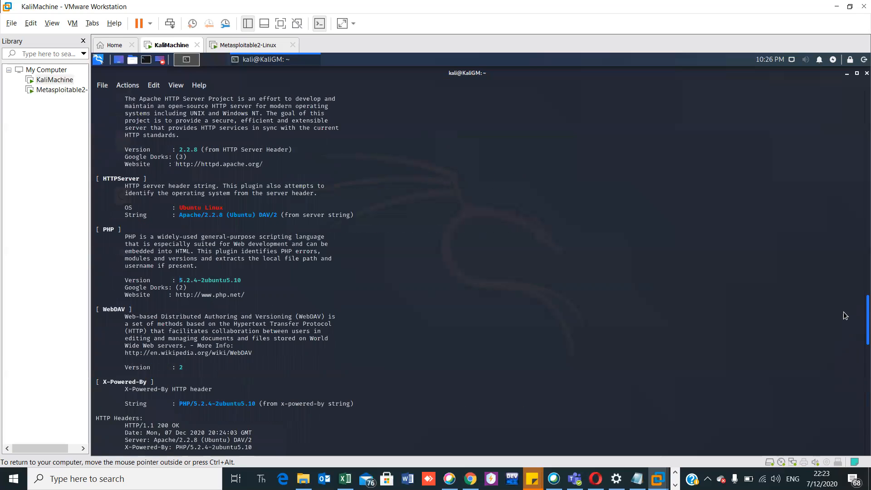
scroll(844, 333, up, 3)
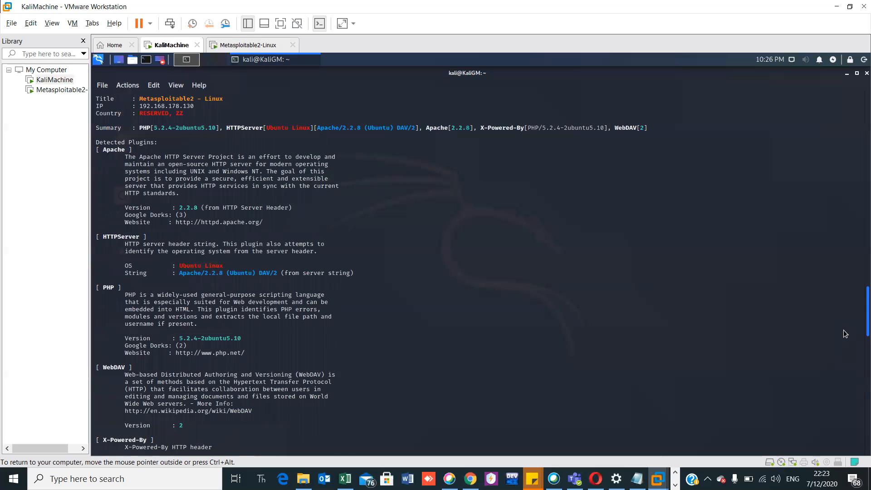
scroll(846, 334, down, 5)
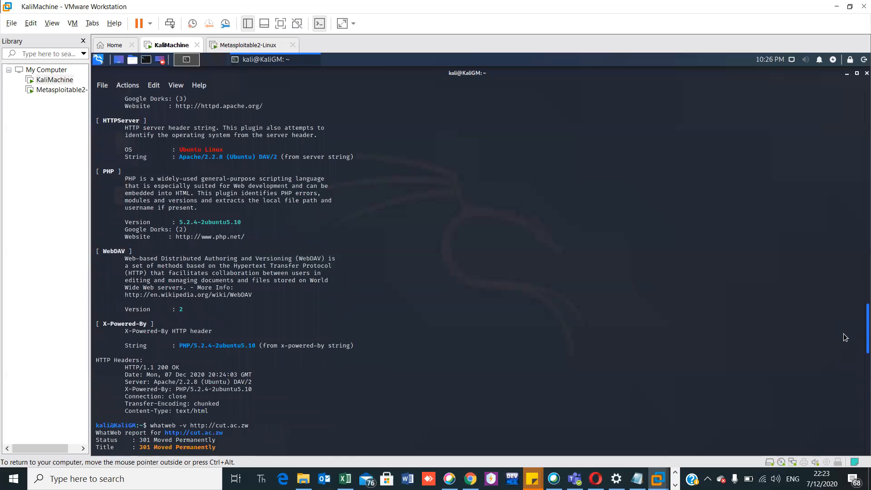
scroll(846, 338, down, 1)
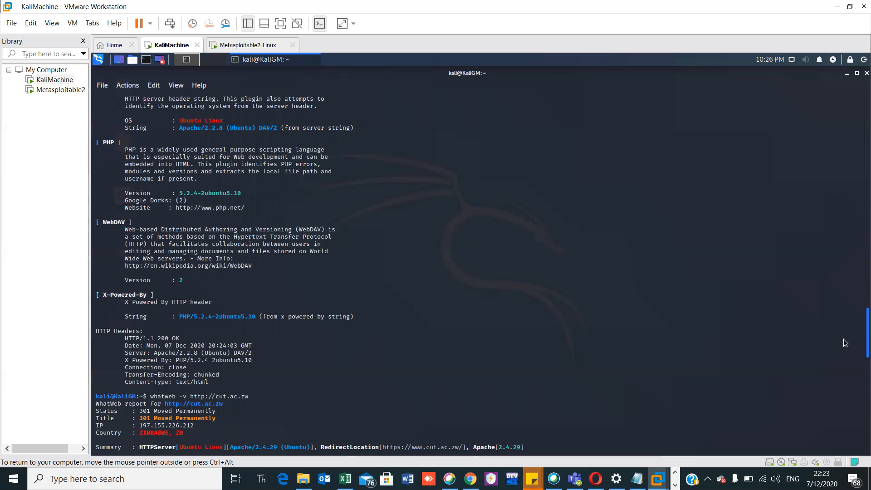
scroll(846, 343, down, 3)
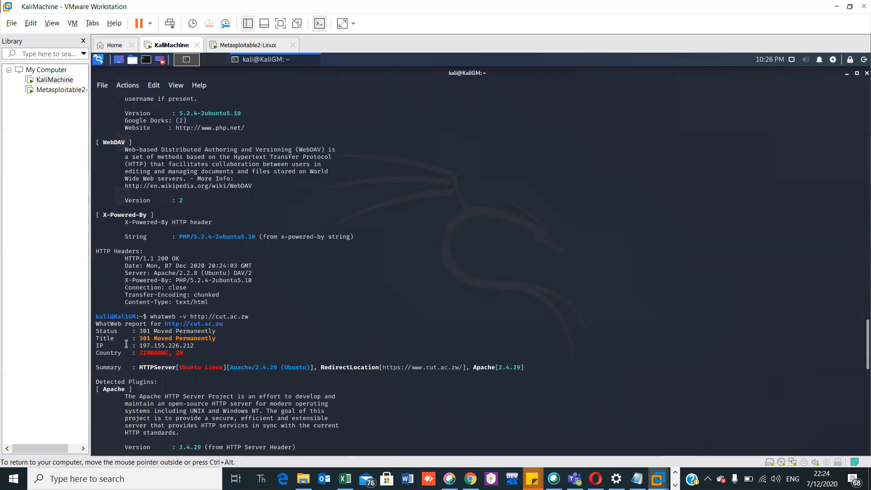
drag(136, 346, 202, 346)
drag(140, 354, 193, 353)
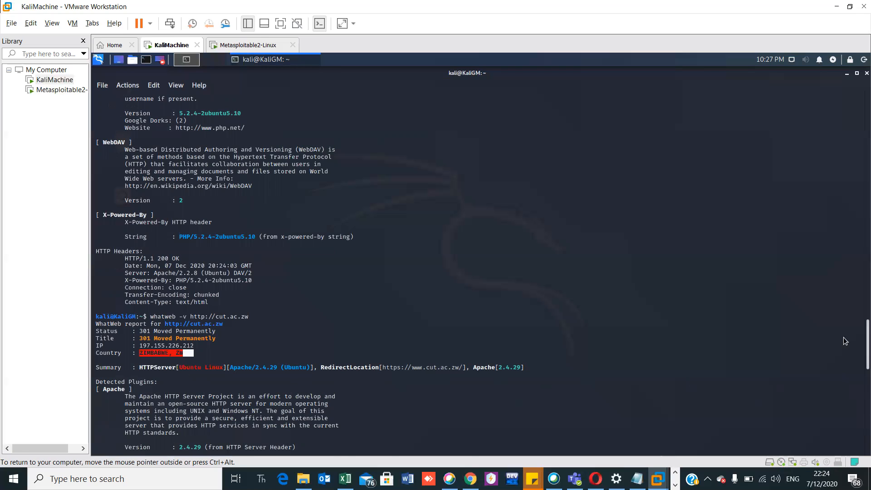
scroll(843, 345, down, 9)
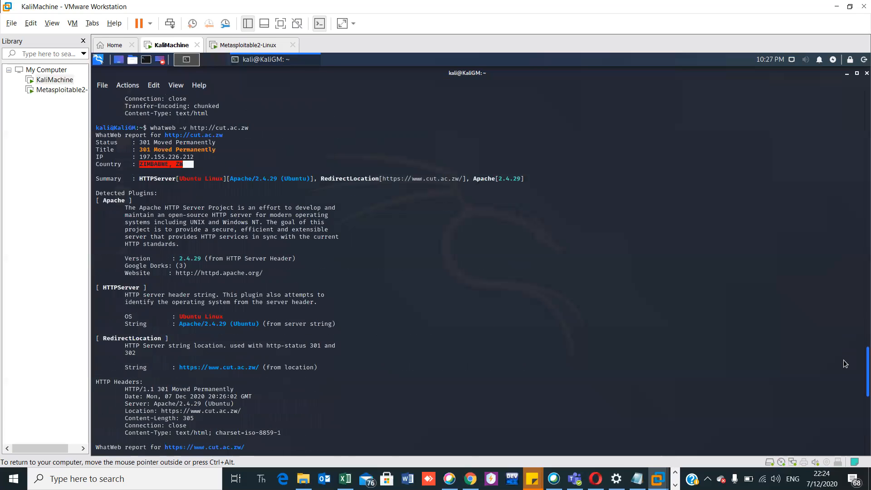
scroll(843, 368, down, 13)
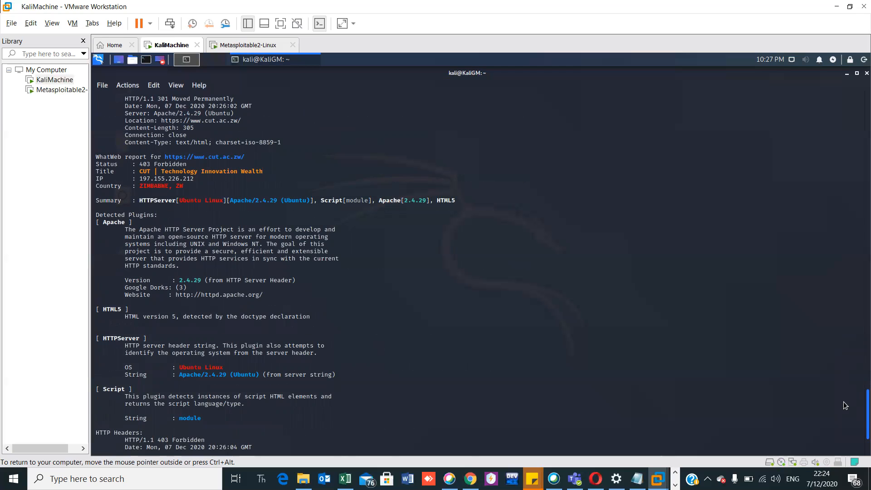
scroll(844, 402, down, 3)
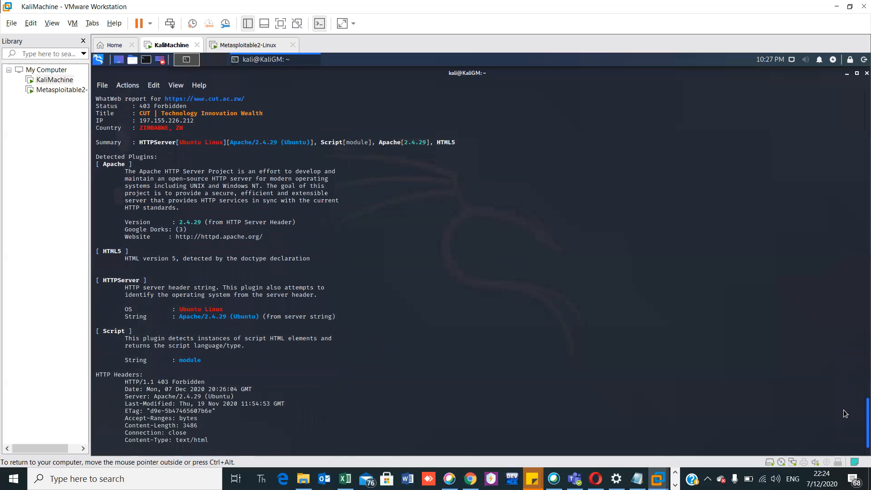
scroll(845, 413, down, 1)
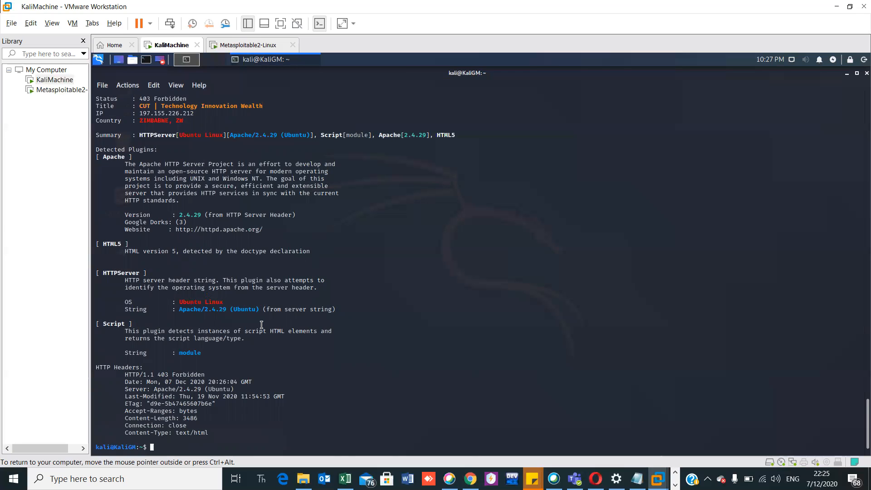
Clear the terminal output.
text(clear)
key(Return)
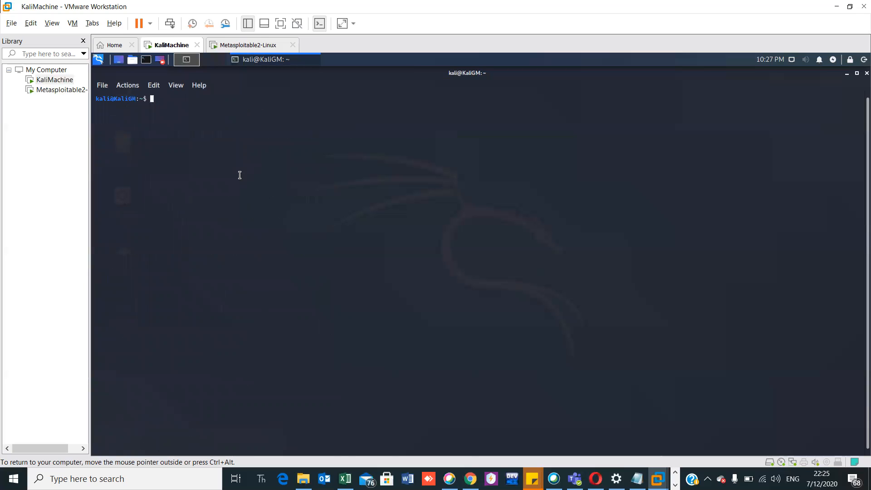
Browse Kali's vulnerability analysis and information gathering tools, expanding the port scanner, IDS/IPS and DNS analysis groups.
click(99, 61)
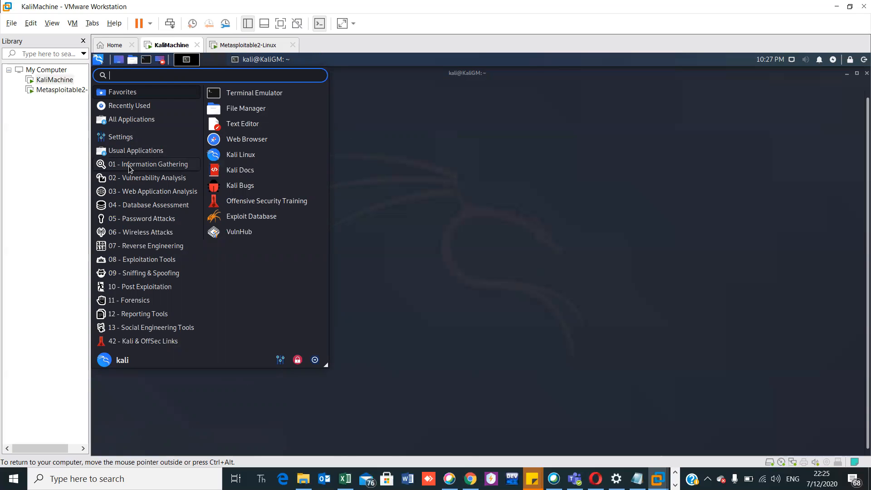
click(138, 179)
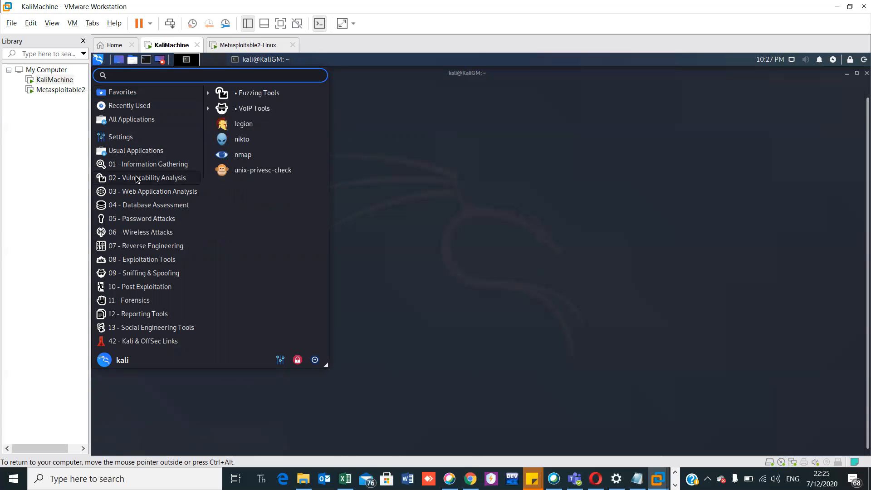
mouse_move(138, 168)
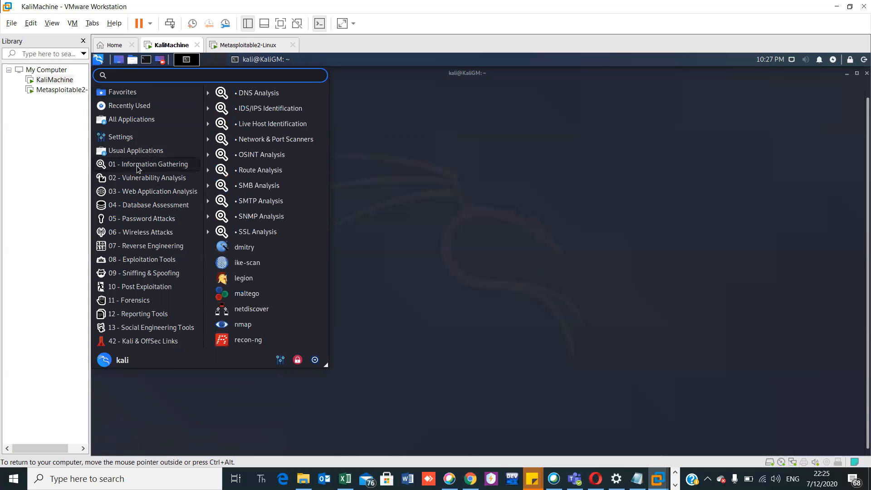
click(209, 140)
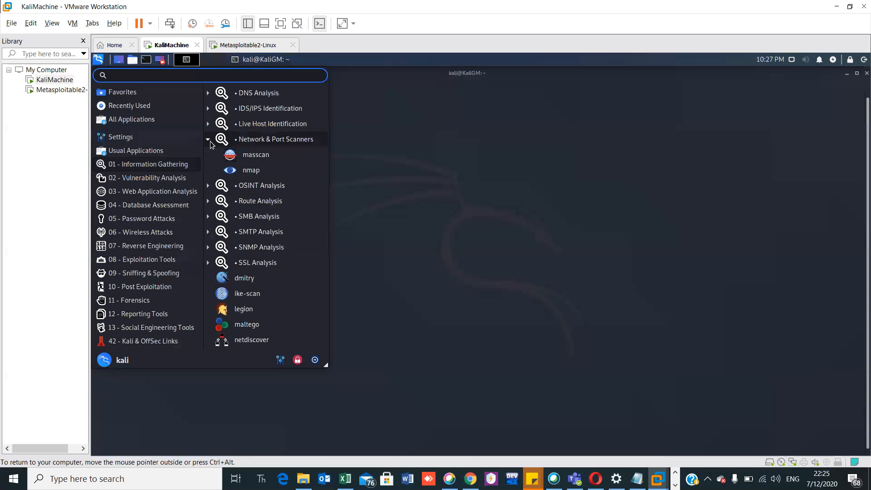
click(208, 113)
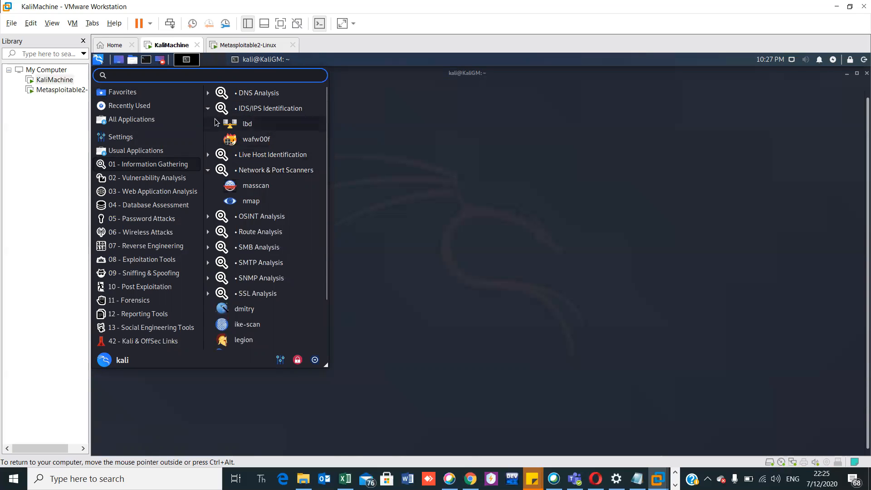
click(210, 93)
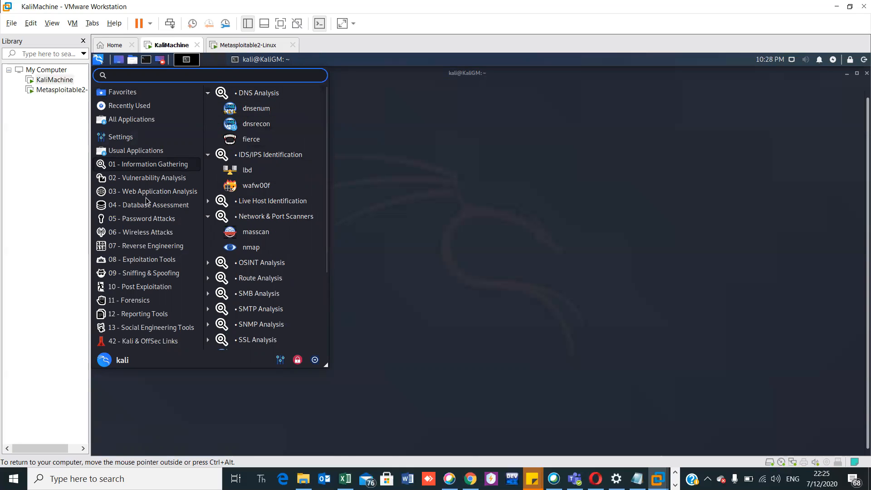
Launch ZAP from Kali's web application analysis tools and start a session without persisting it.
click(148, 191)
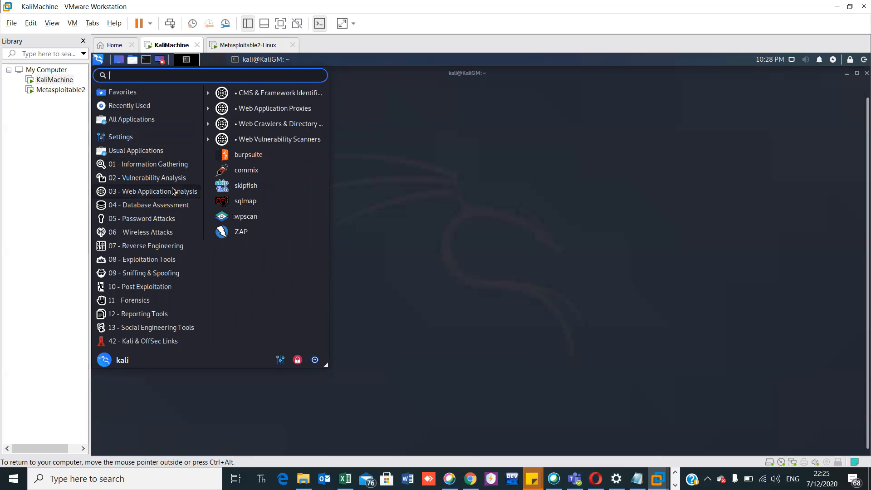
click(208, 140)
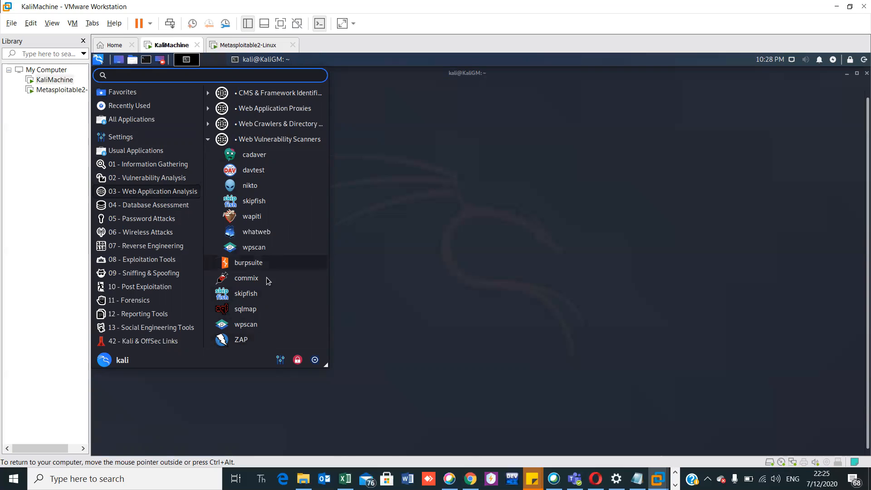
click(245, 341)
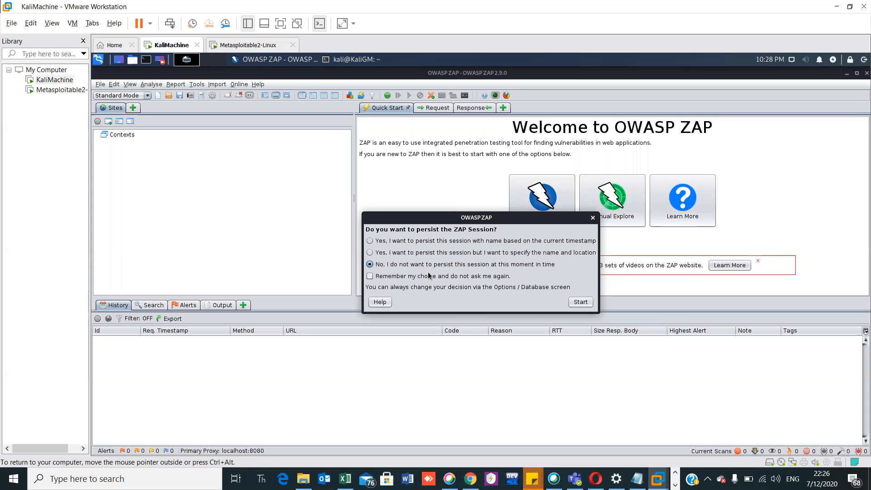
click(581, 303)
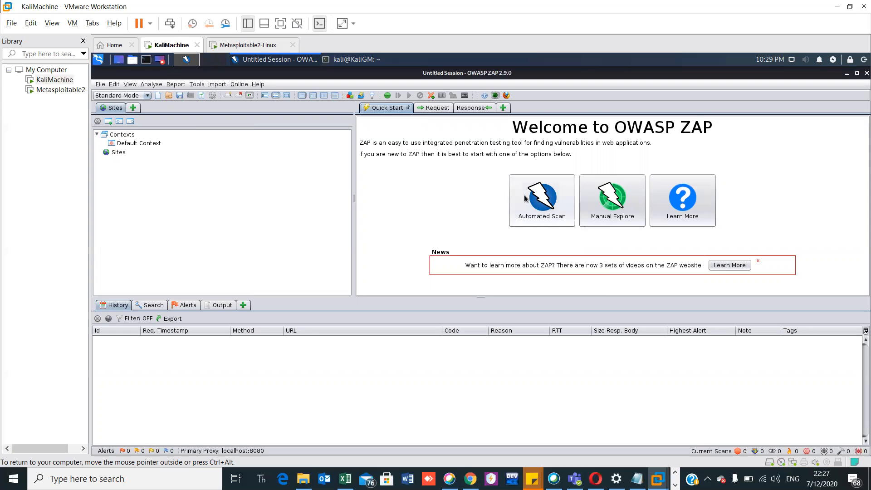
click(551, 198)
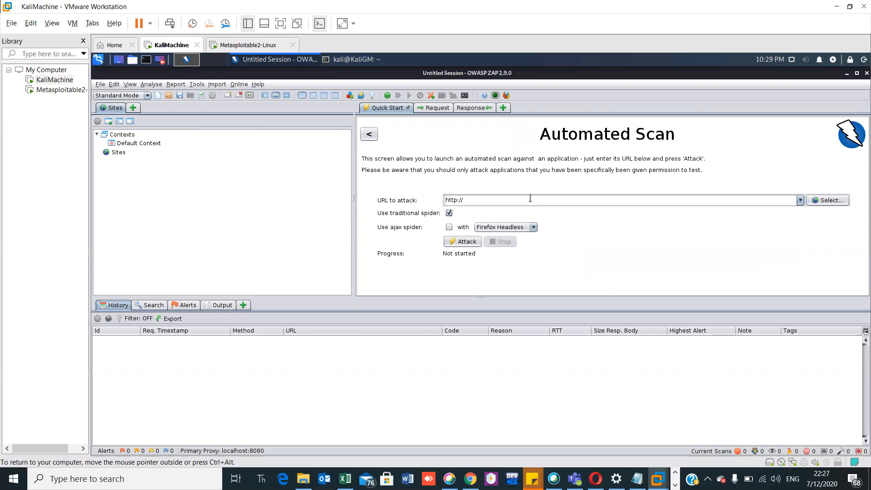
click(497, 199)
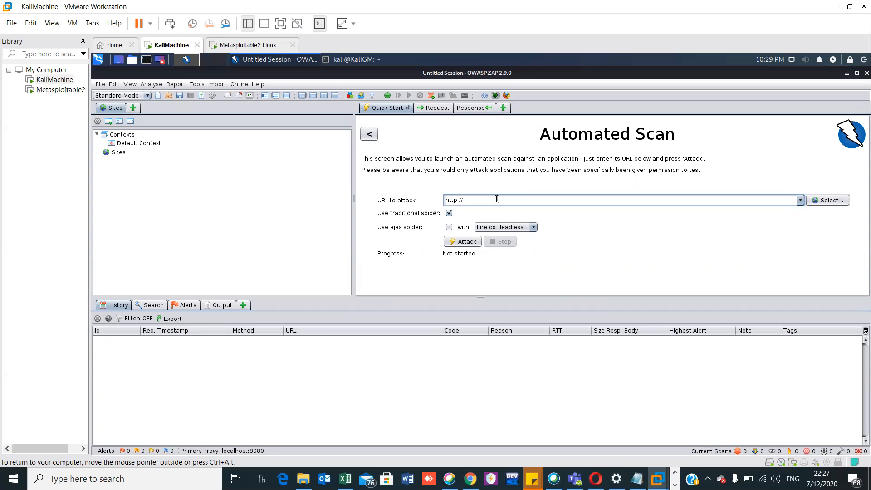
text(92.168.178.130/)
text(dvwa/login)
click(460, 242)
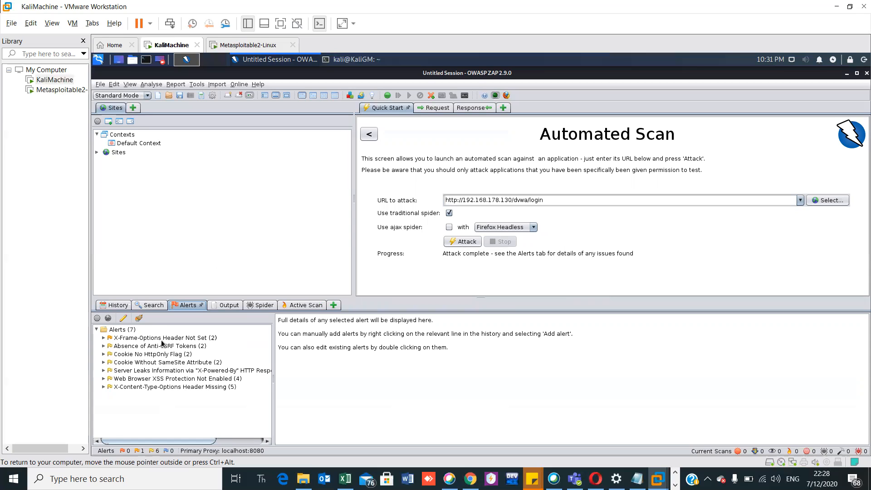
Check the request history and examine the X-Frame-Options Header Not Set alert for the dvwa/login page.
click(117, 306)
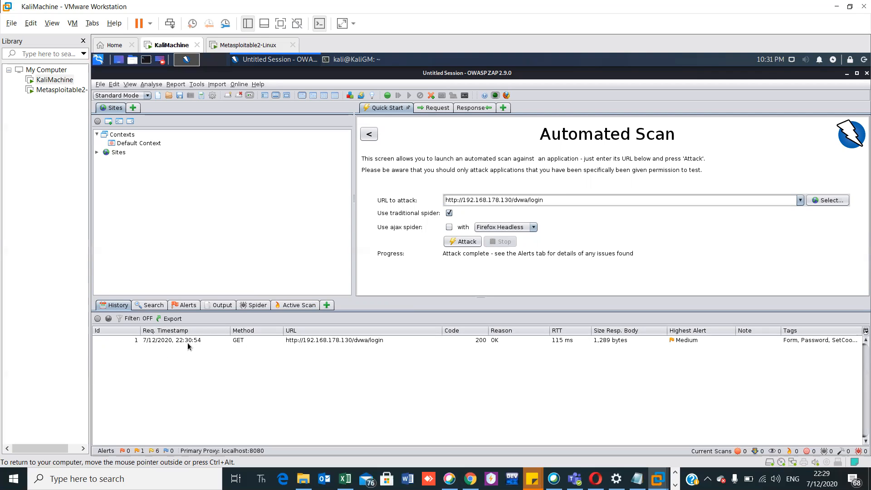
click(189, 306)
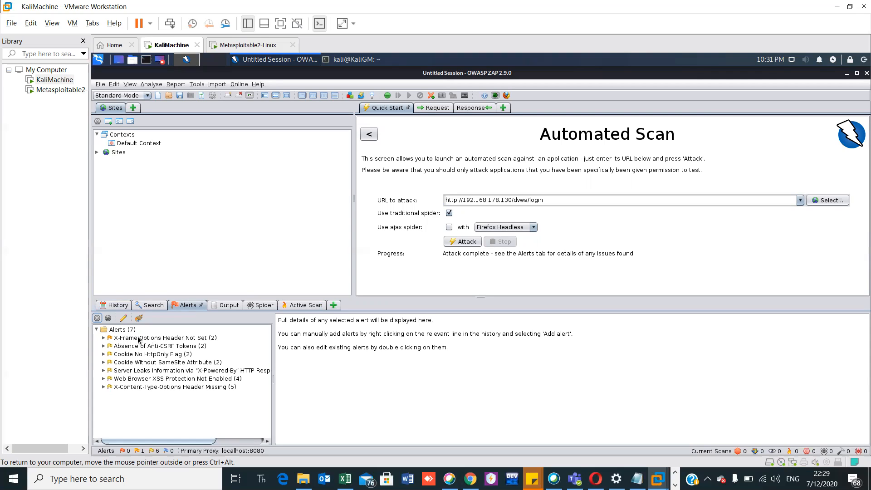
click(103, 338)
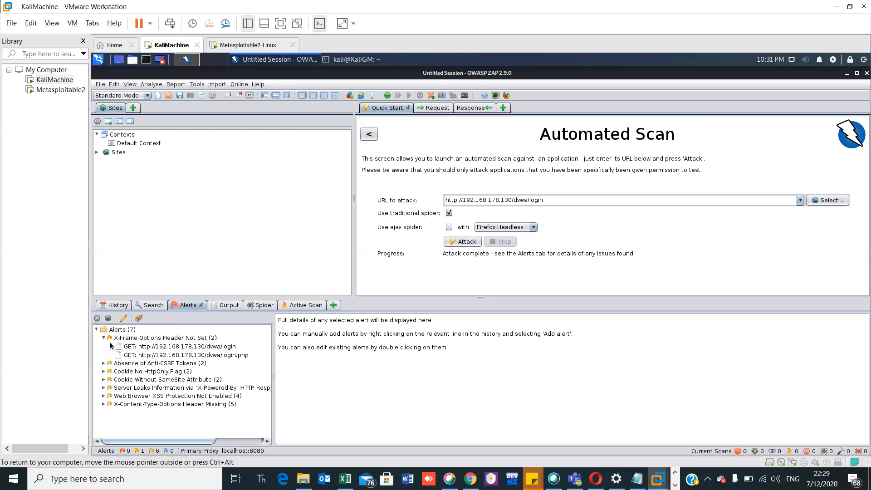
click(183, 348)
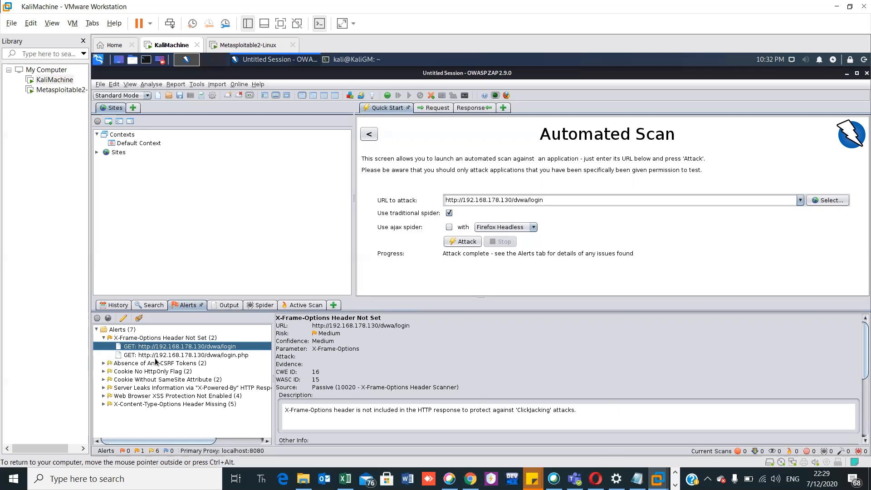
Examine the Absence of Anti-CSRF Tokens alert for dvwa/login and highlight its evidence line.
click(102, 364)
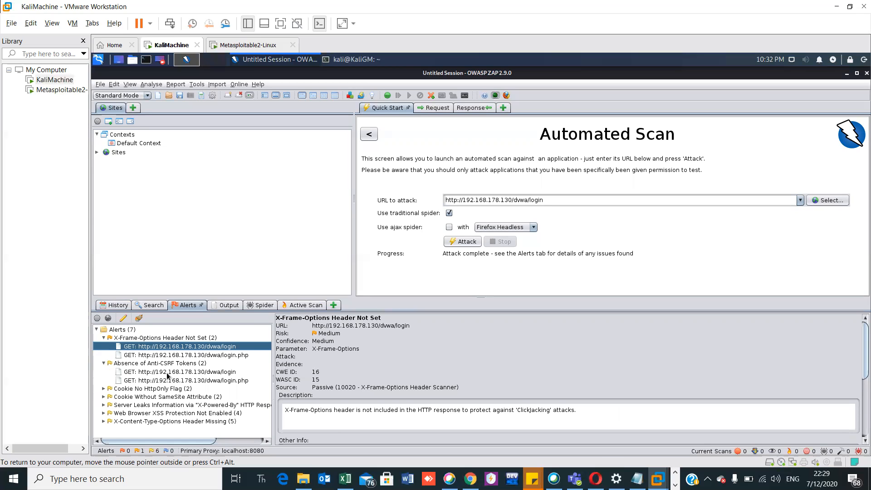
click(178, 372)
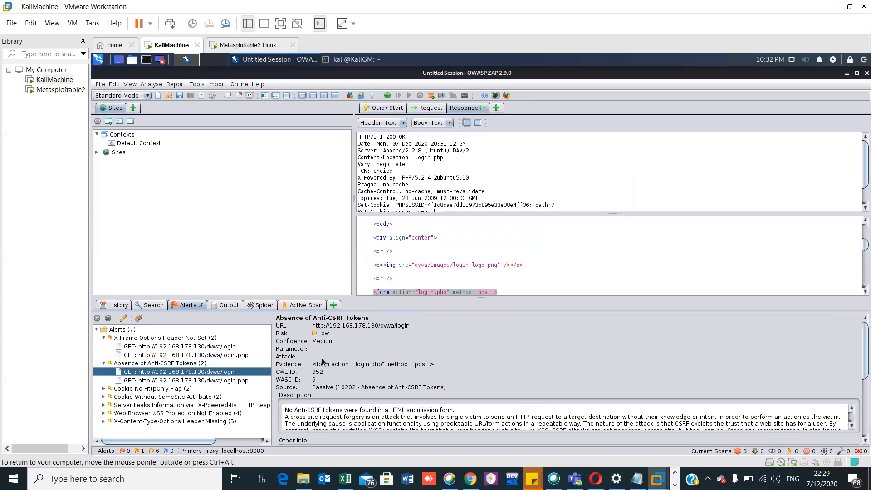
drag(313, 364, 435, 367)
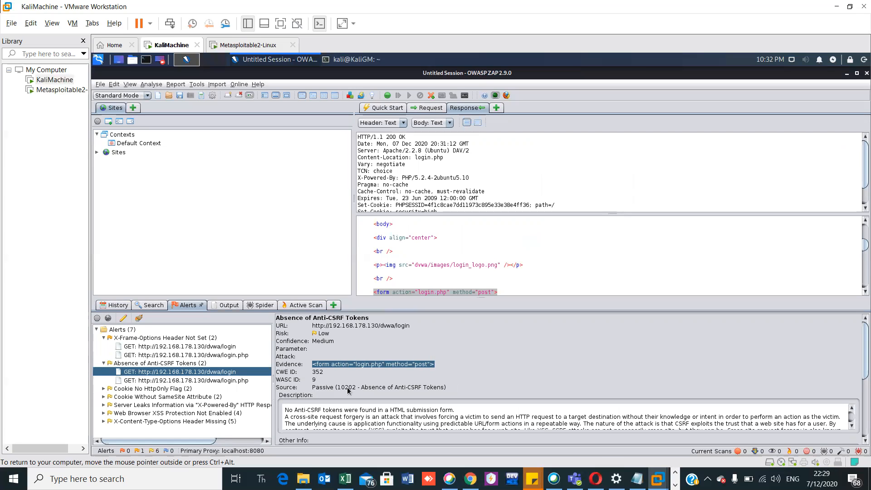
Review the alerts on the missing HttpOnly flag, X-Powered-By leak, XSS protection and missing X-Content-Type-Options header.
click(128, 389)
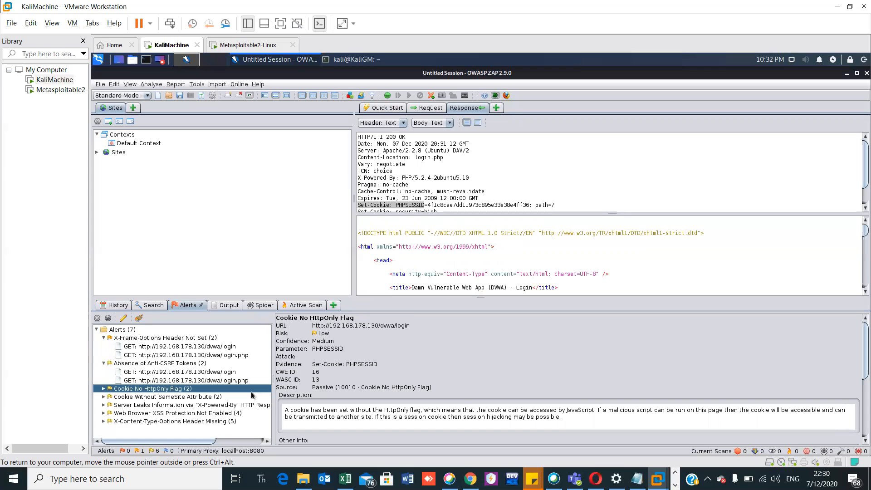
click(164, 405)
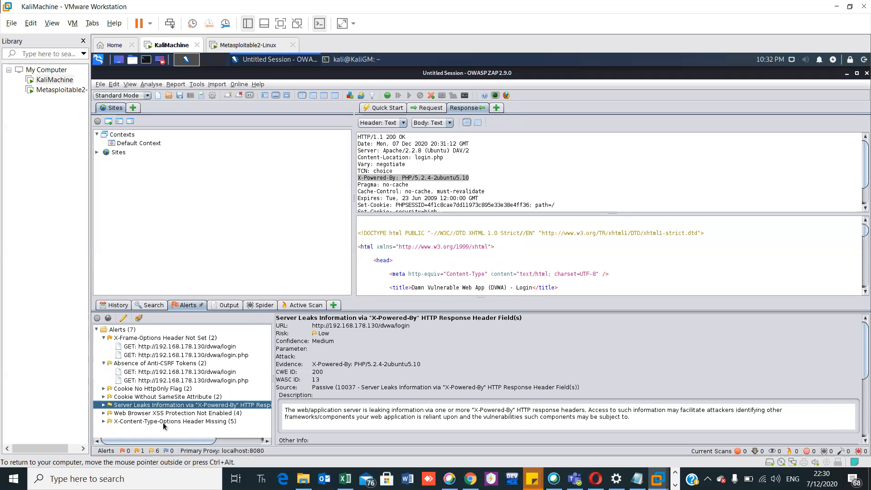
click(143, 422)
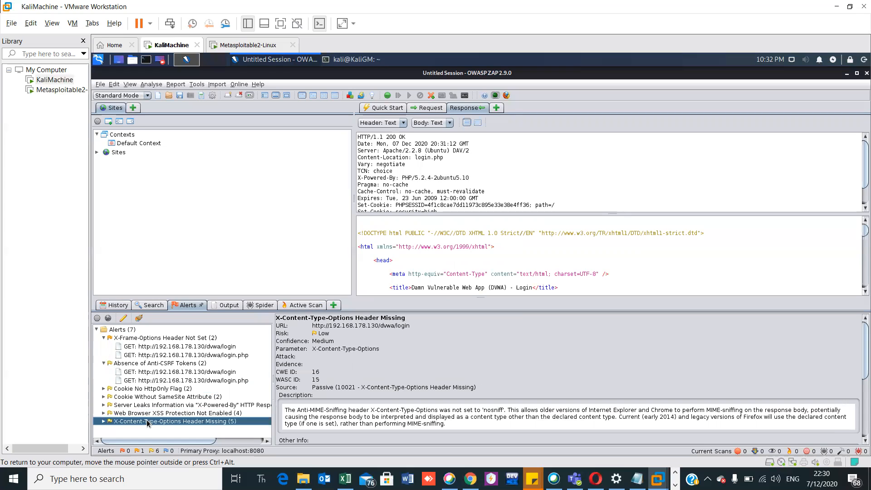
click(156, 413)
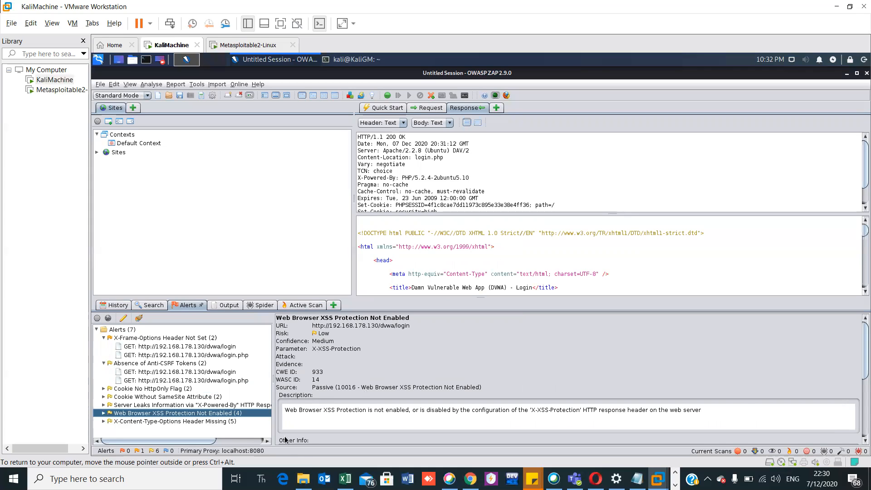
click(200, 422)
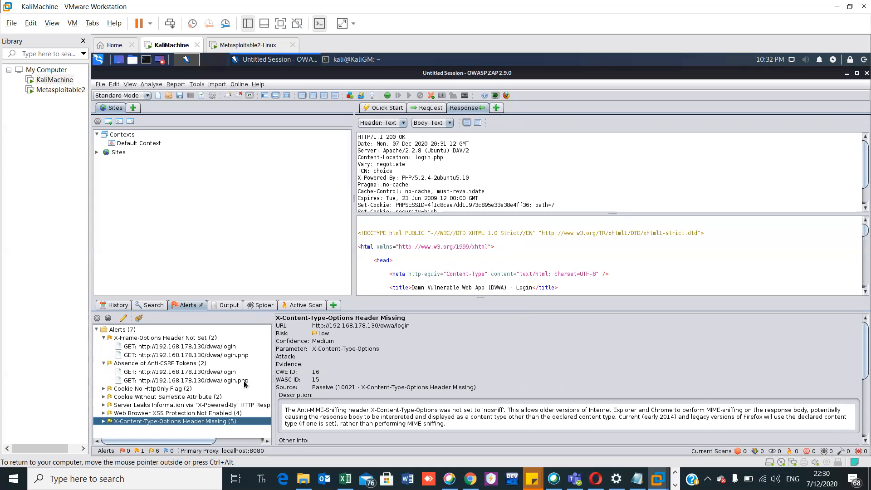
click(228, 305)
click(195, 306)
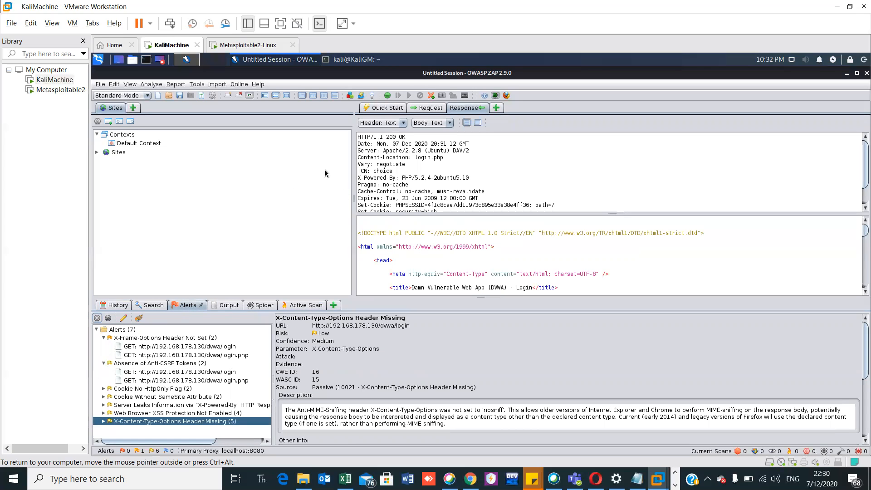
click(385, 109)
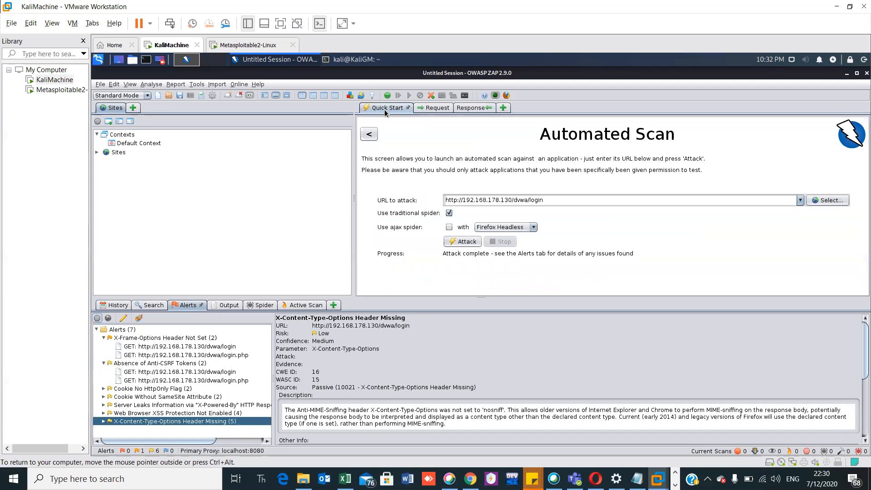
click(555, 200)
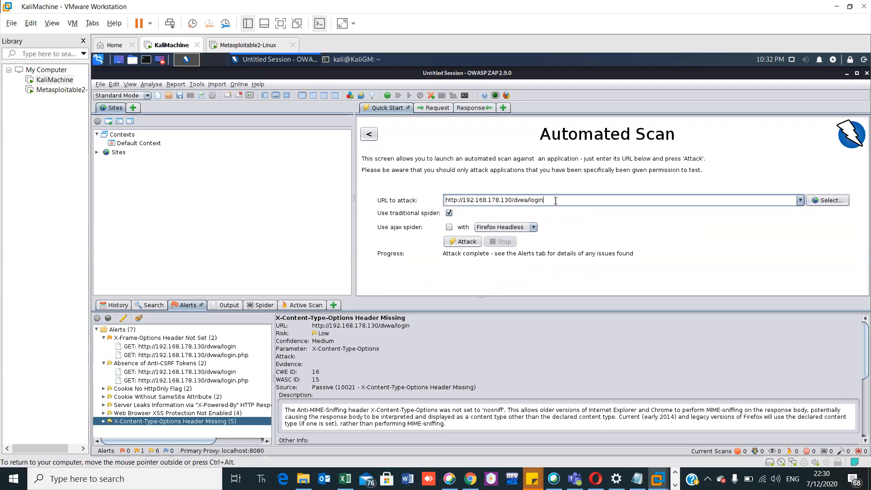
key(BackSpace)
key(BackSpace)
key(BackSpace)
key(BackSpace)
key(BackSpace)
key(BackSpace)
key(BackSpace)
key(BackSpace)
key(BackSpace)
click(470, 243)
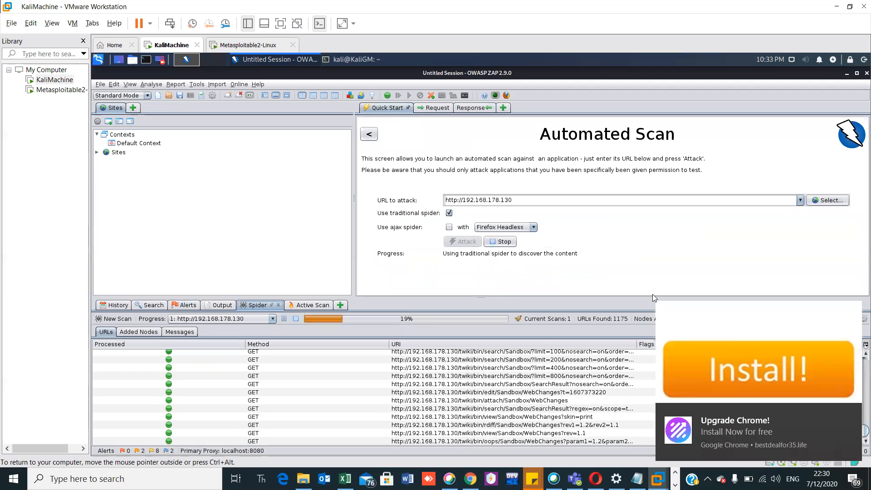
Stop the running scan and collapse the X-Frame-Options and Anti-CSRF groups in the alerts list.
click(859, 414)
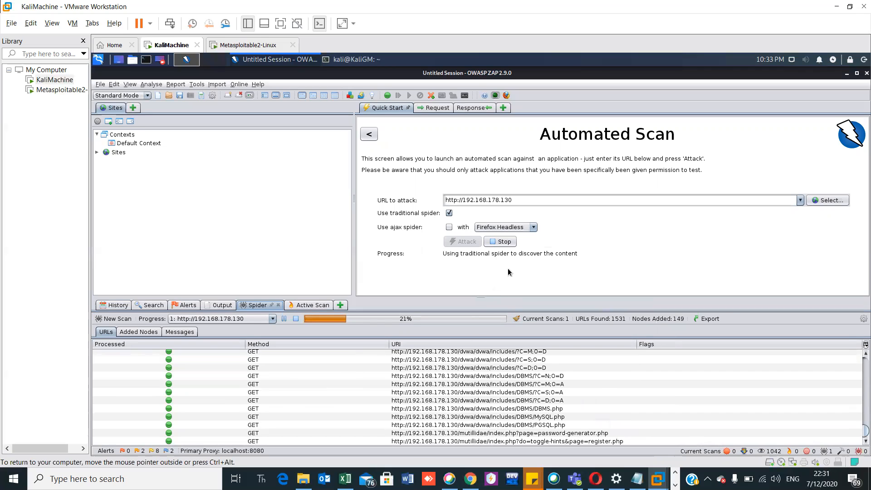
click(500, 244)
click(184, 305)
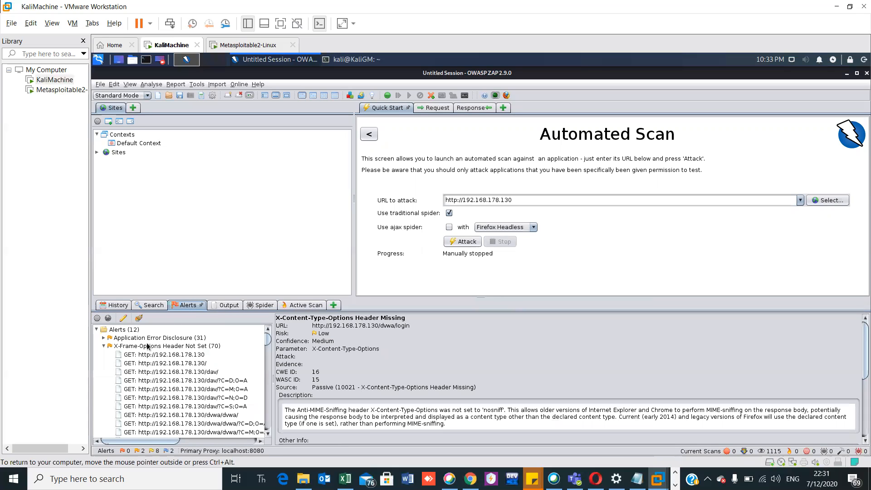
click(105, 347)
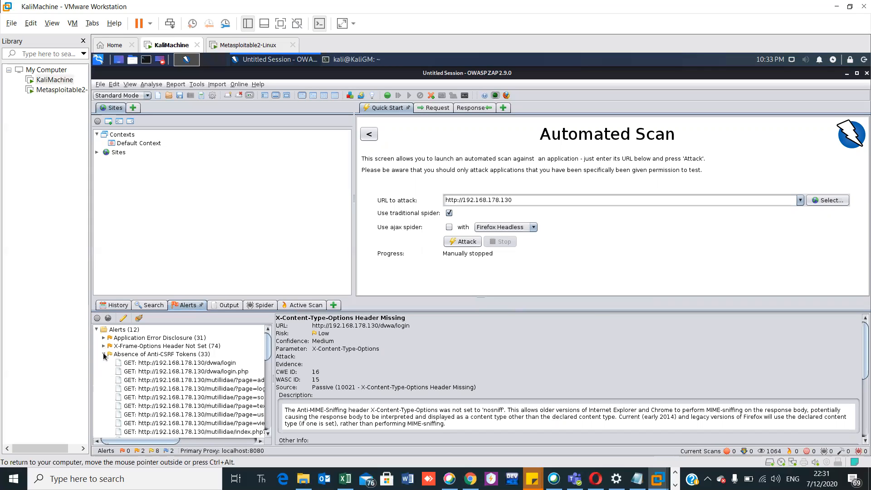
click(104, 355)
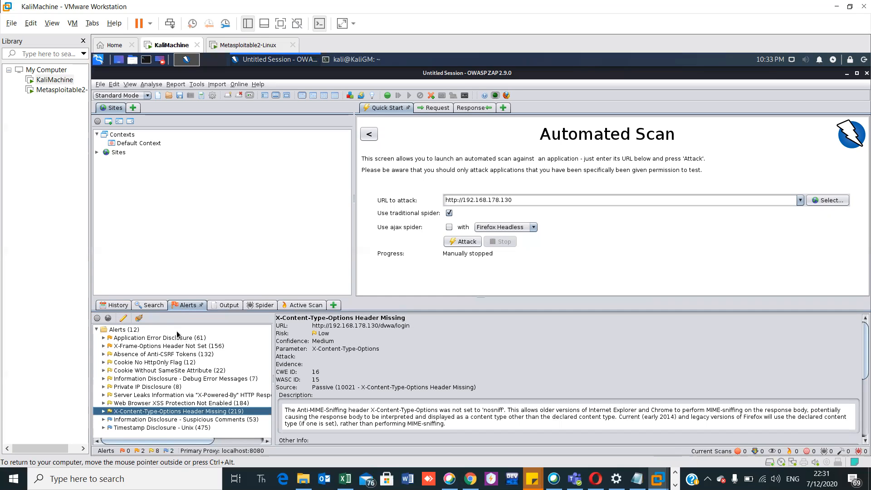
Check the request history for both scanned URLs and return to the alerts list.
click(148, 307)
click(124, 307)
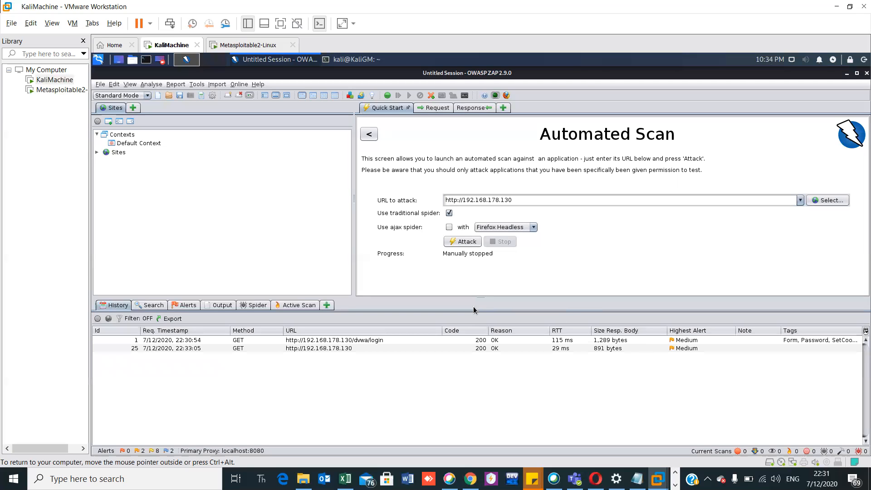
click(190, 306)
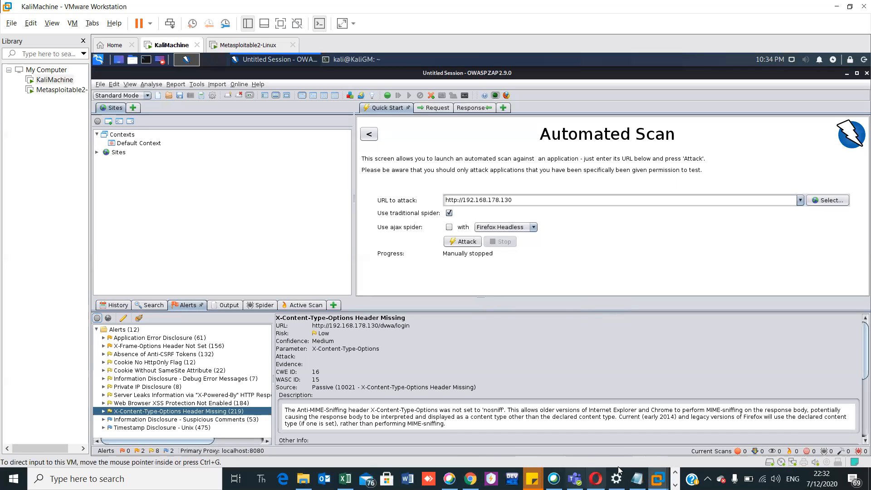
Switch to the PowerPoint presentation and show the closing slide titled "The end!".
click(675, 486)
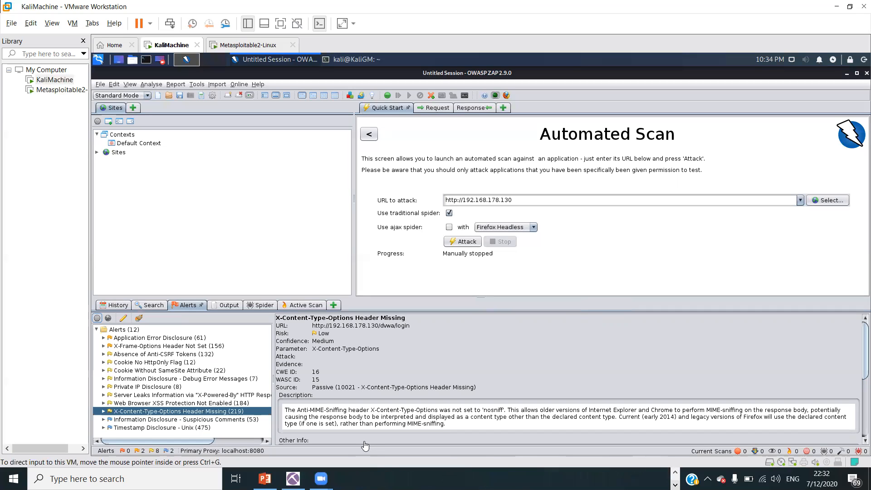
mouse_move(265, 479)
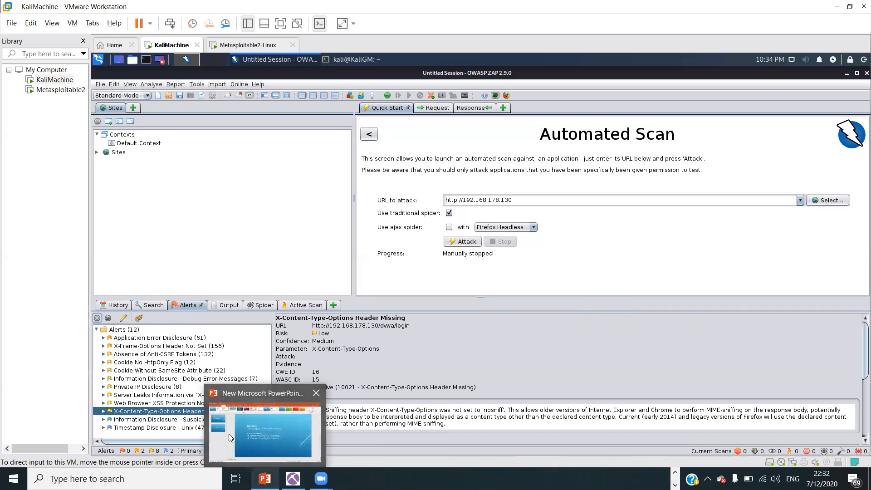
click(222, 428)
click(80, 207)
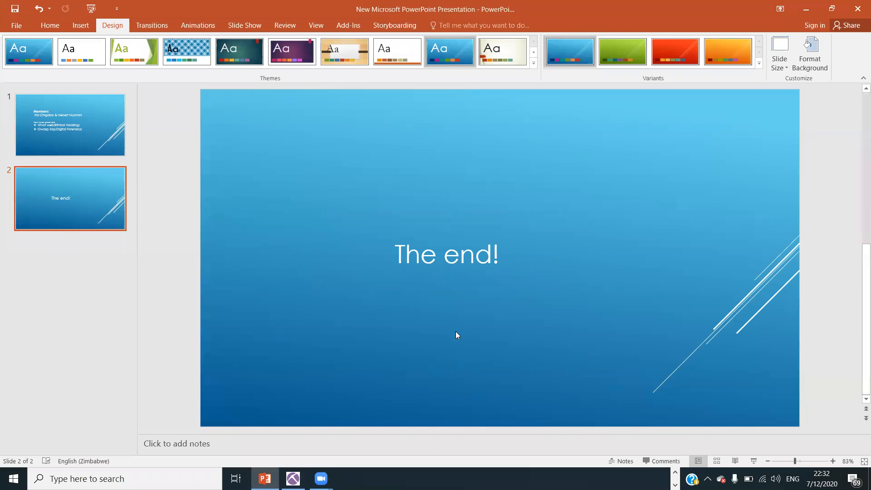